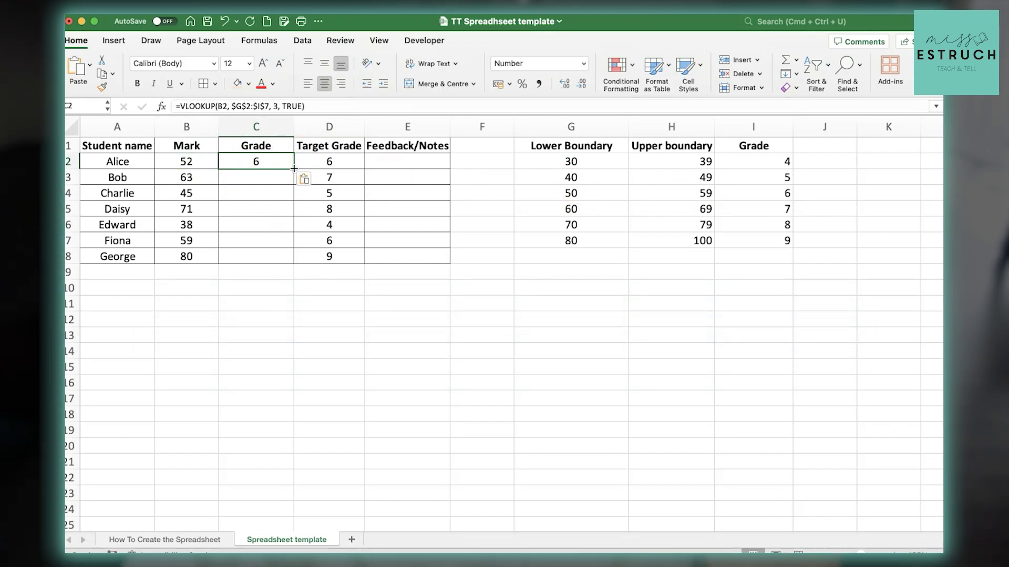
Copy the C2 grade formula down to C8 so all seven students get a grade.
{"action": "left_click_drag", "start_coordinate": [292, 157], "coordinate": [275, 263]}
{"action": "left_click", "coordinate": [282, 391]}
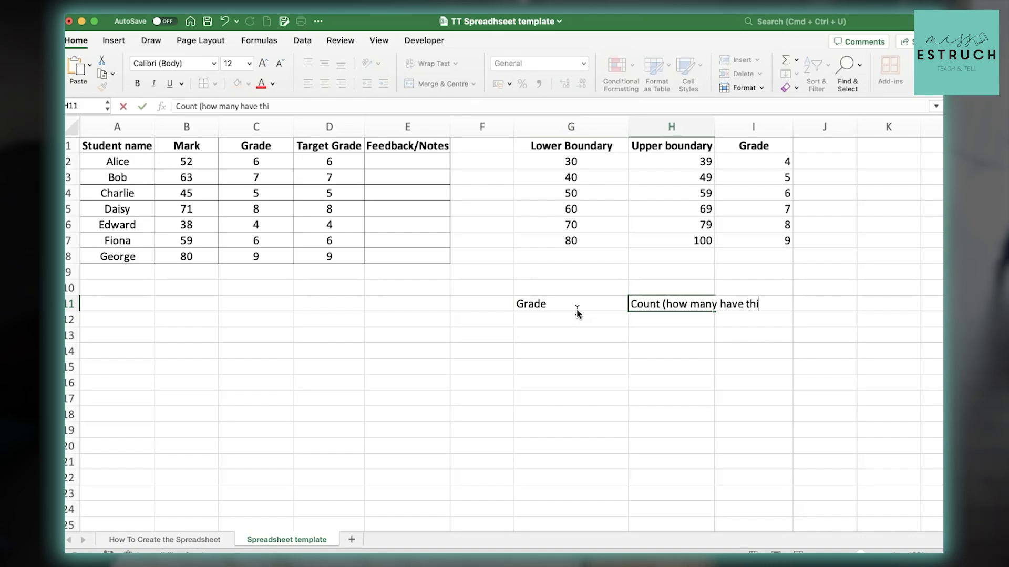
Confirm the Count heading and list grades 9, 8, 7, 6, 5, 4 in G12:G17.
{"action": "left_click", "coordinate": [682, 418]}
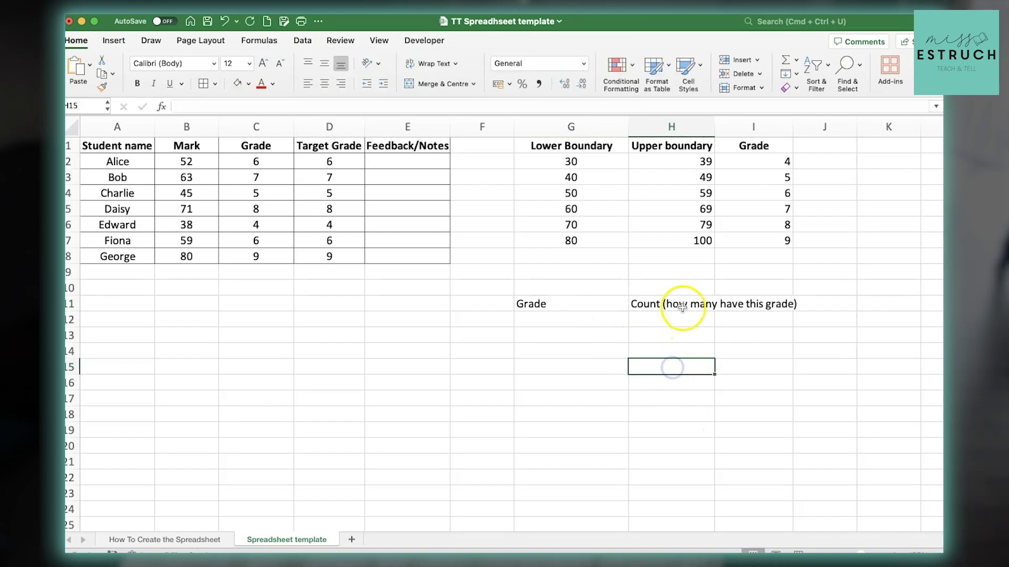
{"action": "left_click", "coordinate": [676, 306]}
{"action": "left_click", "coordinate": [565, 318]}
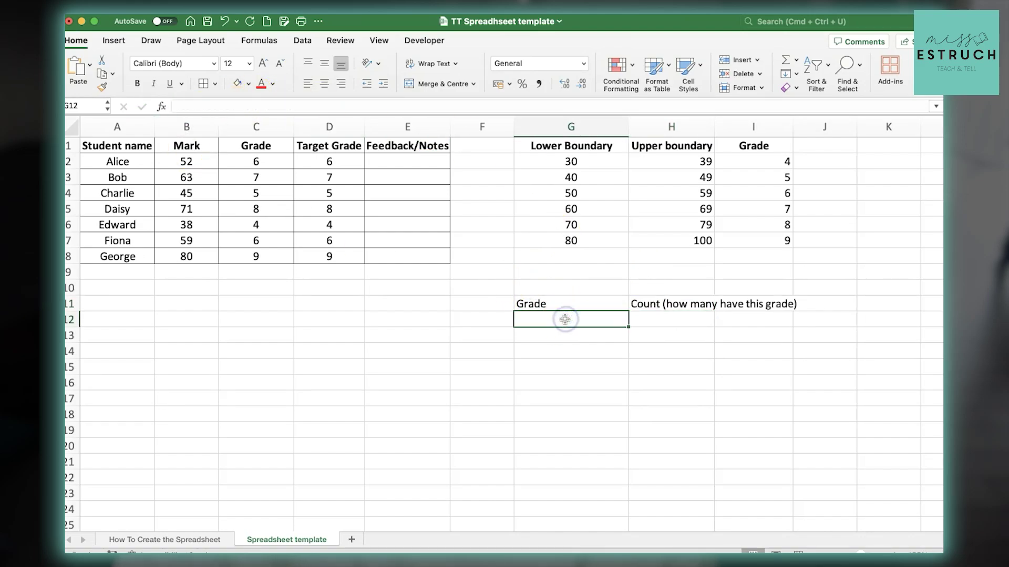
{"action": "type", "text": "9"}
{"action": "key", "text": "Return"}
{"action": "type", "text": "8"}
{"action": "key", "text": "Return"}
{"action": "type", "text": "7"}
{"action": "key", "text": "Return"}
{"action": "type", "text": "6"}
{"action": "key", "text": "Return"}
{"action": "type", "text": "5"}
{"action": "key", "text": "Return"}
{"action": "type", "text": "4"}
{"action": "key", "text": "Return"}
Add borders to the count table G11:H17, then remove them again.
{"action": "left_click_drag", "start_coordinate": [564, 304], "coordinate": [660, 394]}
{"action": "left_click", "coordinate": [206, 84]}
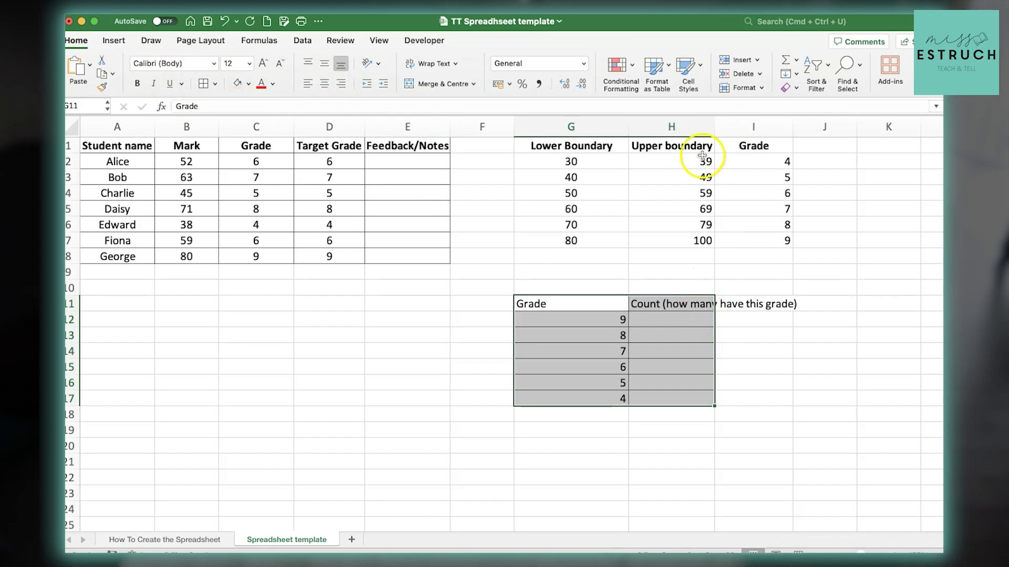
{"action": "left_click", "coordinate": [744, 335]}
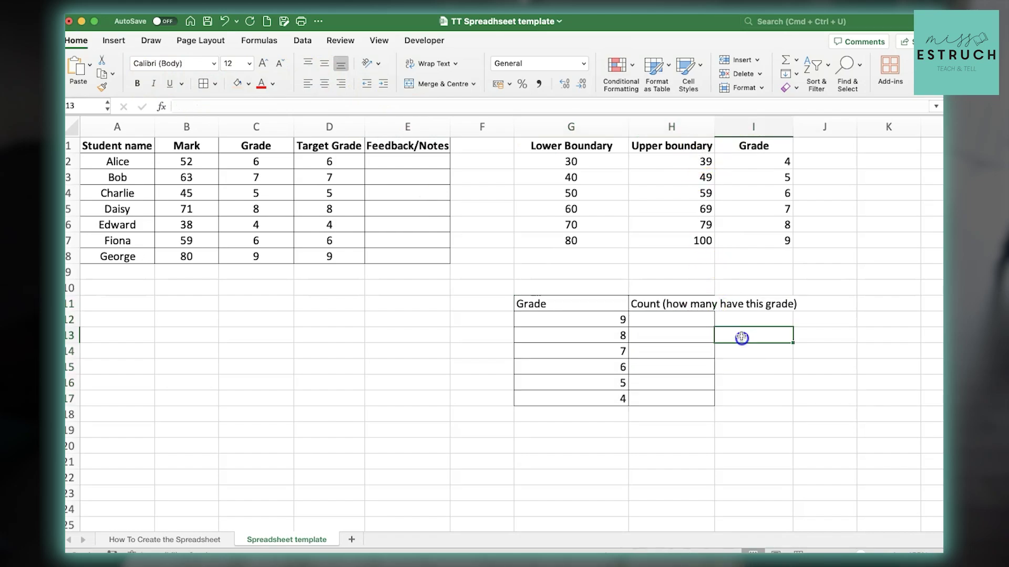
{"action": "left_click", "coordinate": [552, 145]}
{"action": "left_click", "coordinate": [546, 303]}
{"action": "left_click", "coordinate": [224, 21]}
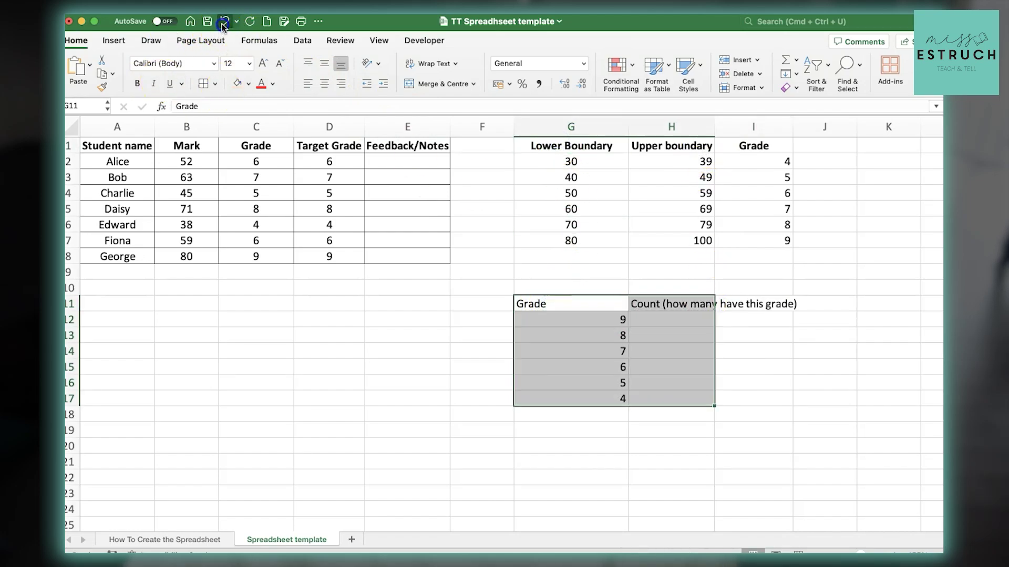
{"action": "left_click", "coordinate": [766, 449]}
Centre the count table's contents and widen column H to fit the Count heading.
{"action": "left_click_drag", "start_coordinate": [610, 304], "coordinate": [675, 401]}
{"action": "left_click", "coordinate": [326, 84]}
{"action": "left_click", "coordinate": [835, 381]}
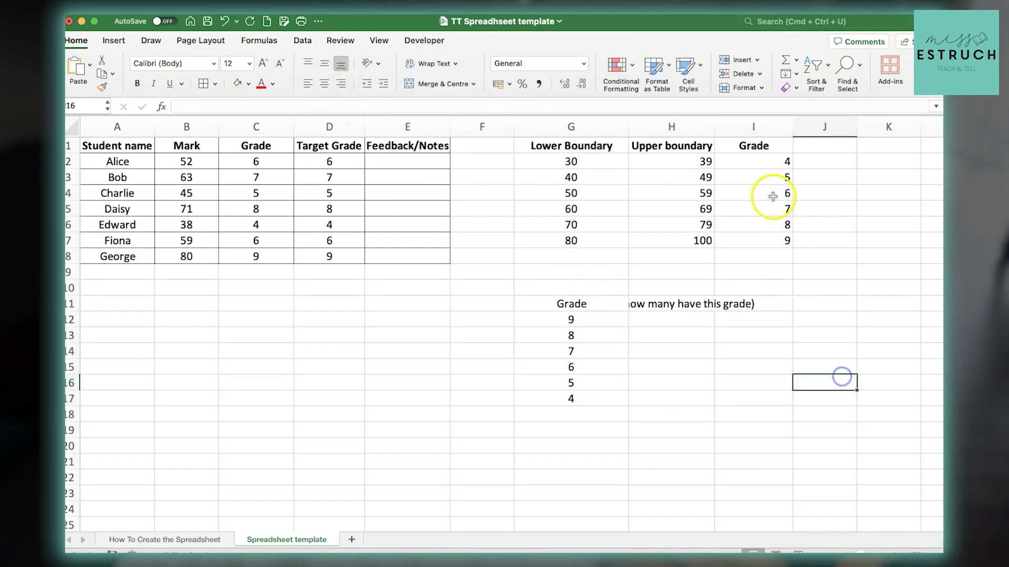
{"action": "left_click", "coordinate": [653, 305]}
{"action": "left_click_drag", "start_coordinate": [714, 126], "coordinate": [782, 126]}
Wrap the H11 Count heading and make the G11:H11 headings bold.
{"action": "left_click", "coordinate": [653, 303]}
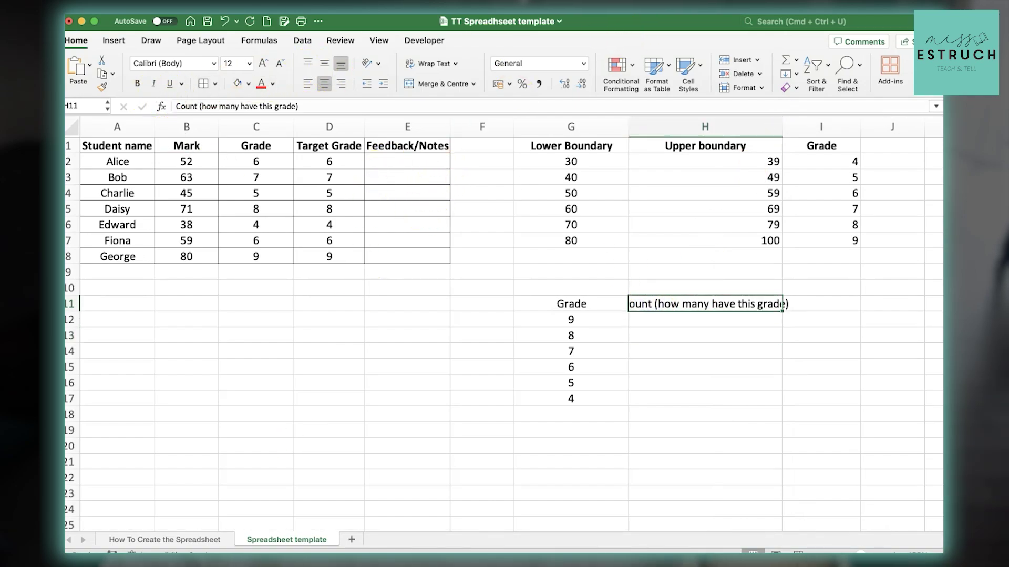
{"action": "scroll", "coordinate": [280, 150], "scroll_direction": "up", "scroll_amount": 1}
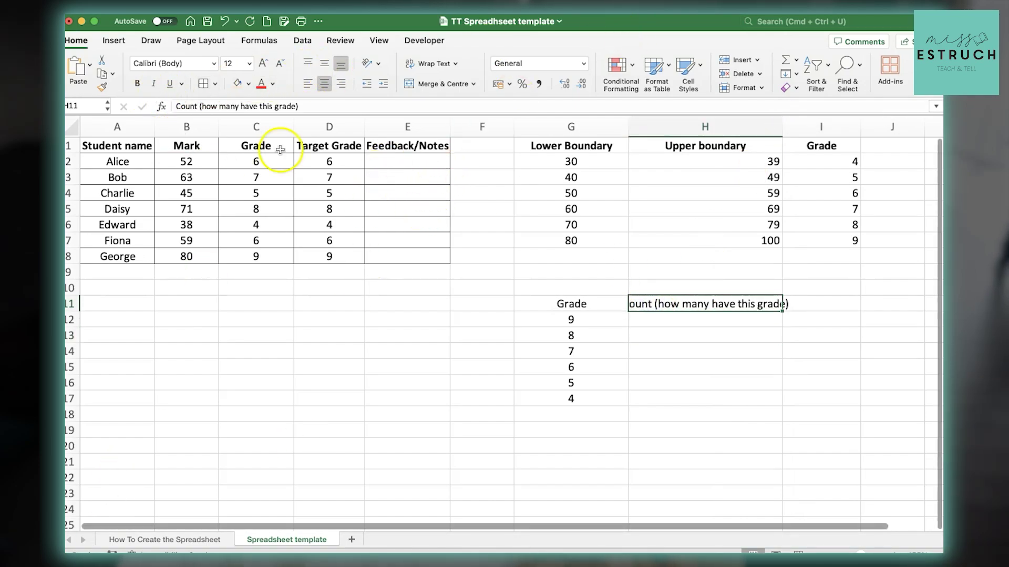
{"action": "left_click", "coordinate": [425, 63]}
{"action": "left_click", "coordinate": [705, 362]}
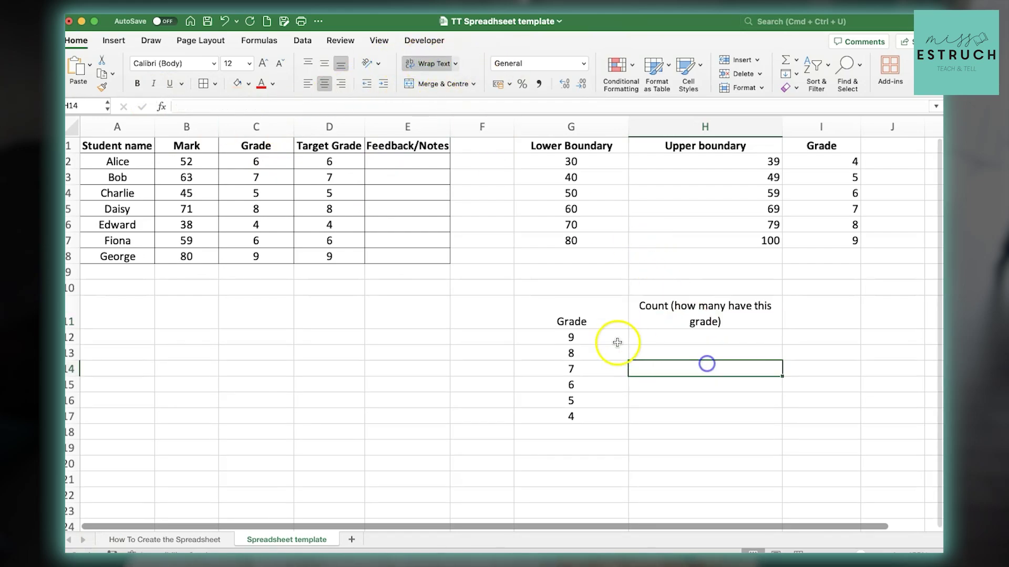
{"action": "left_click_drag", "start_coordinate": [578, 317], "coordinate": [678, 311]}
{"action": "left_click", "coordinate": [137, 84]}
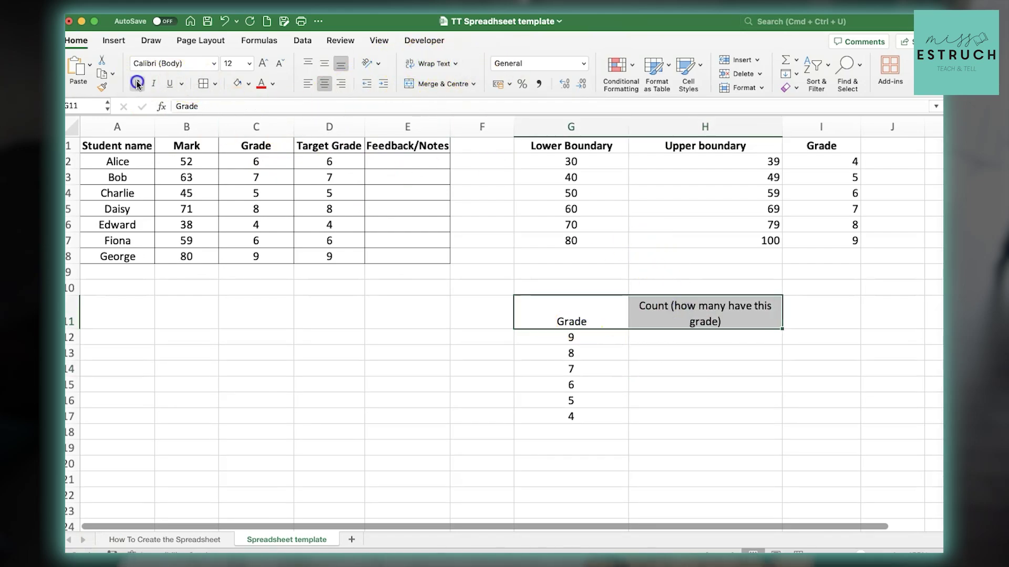
{"action": "left_click", "coordinate": [653, 339]}
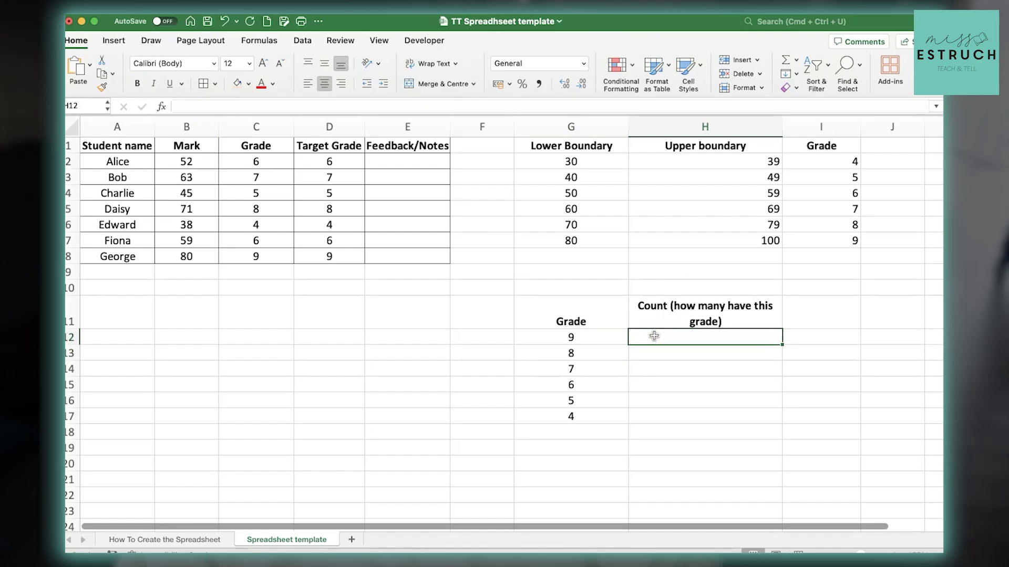
Enter =COUNTIF($C$2:$C$8,9) in H12 and fill it down to H17.
{"action": "type", "text": "=count"}
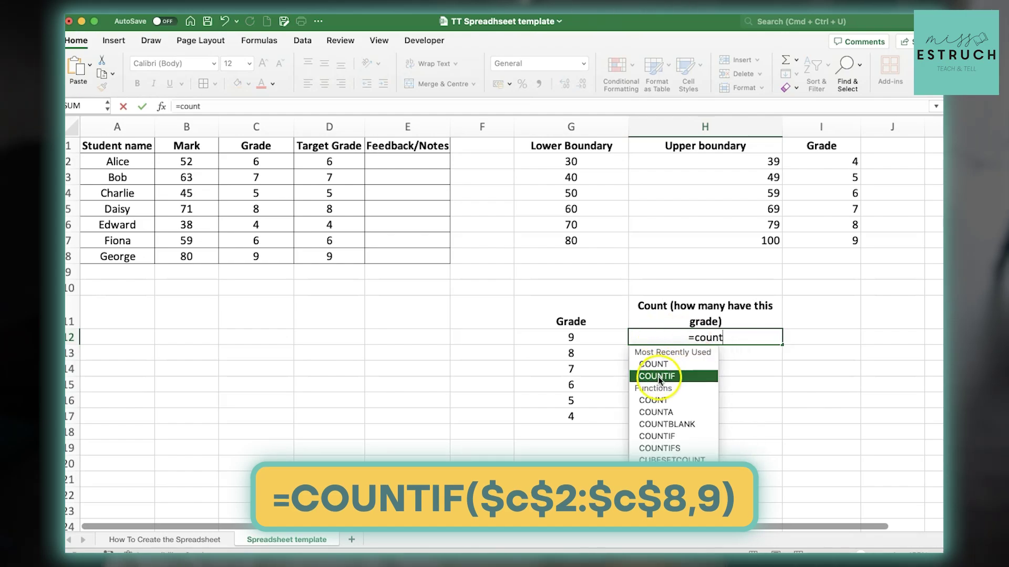
{"action": "double_click", "coordinate": [657, 376]}
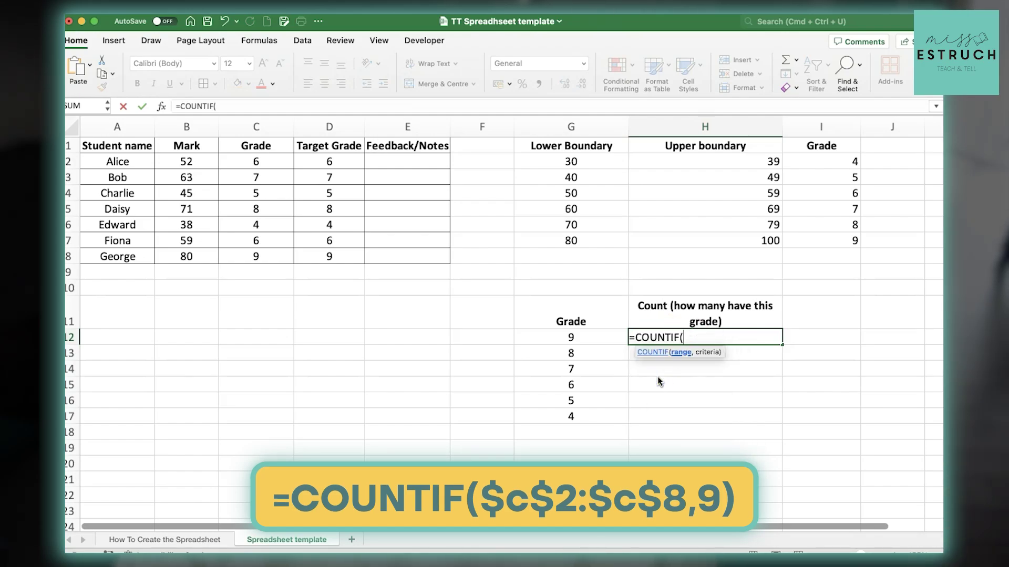
{"action": "type", "text": "$c$2:"}
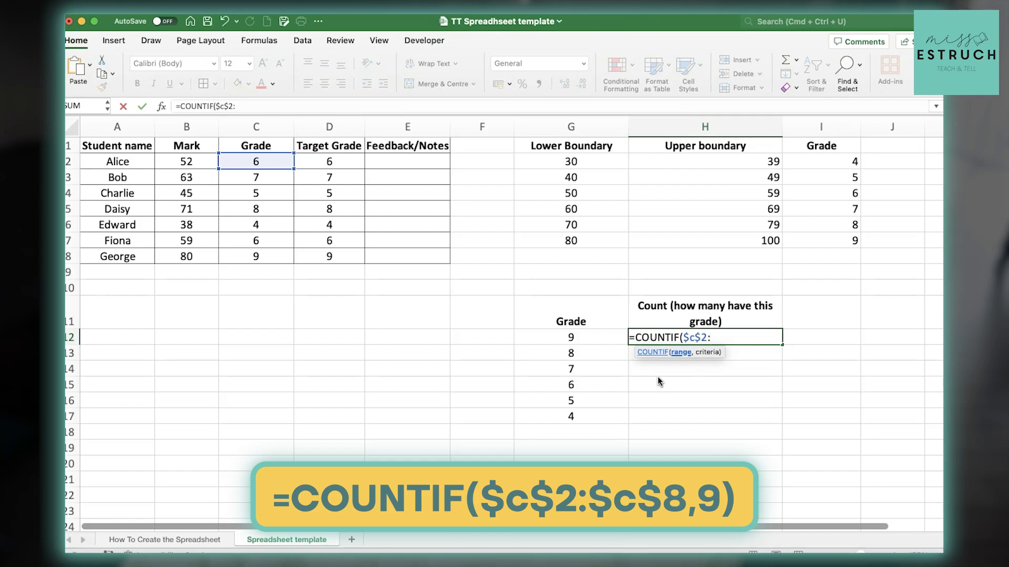
{"action": "type", "text": "$c$"}
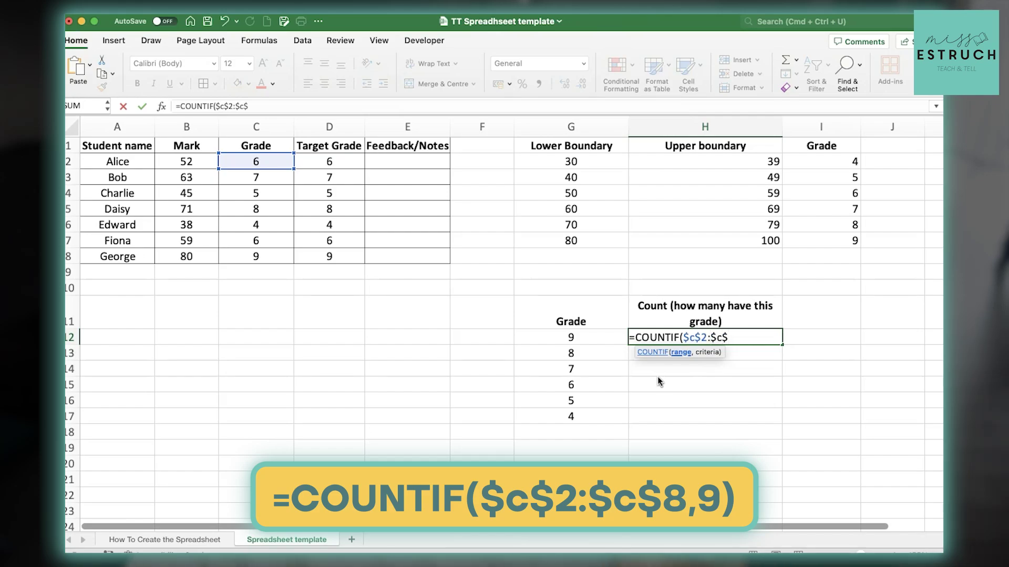
{"action": "type", "text": "8"}
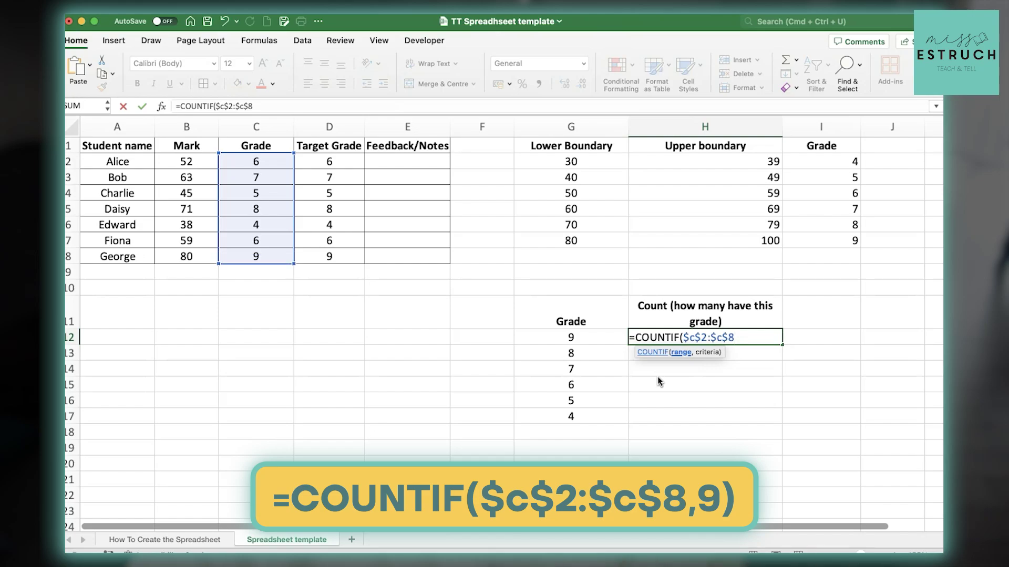
{"action": "type", "text": ",9)"}
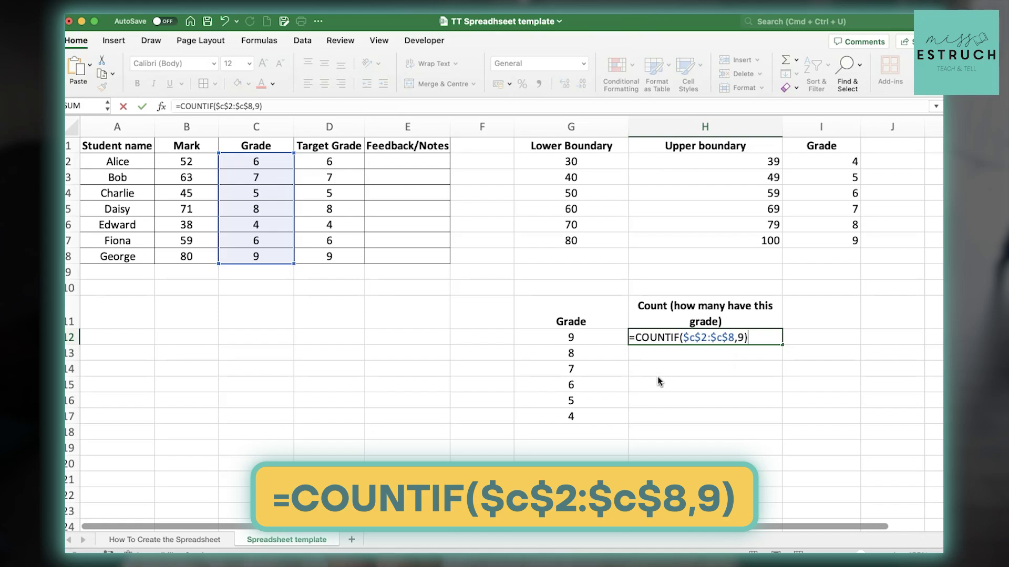
{"action": "key", "text": "Return"}
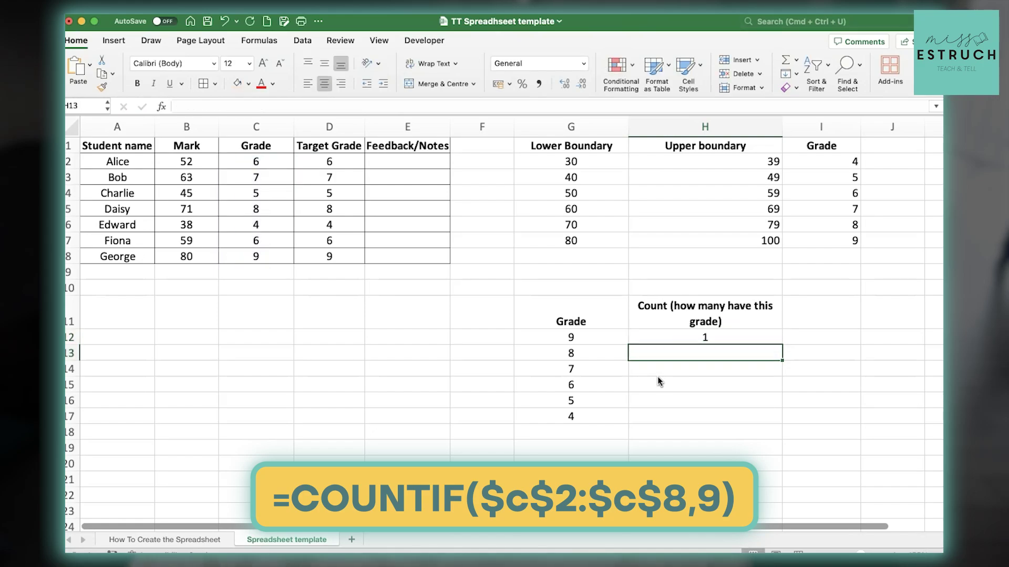
{"action": "left_click", "coordinate": [676, 339]}
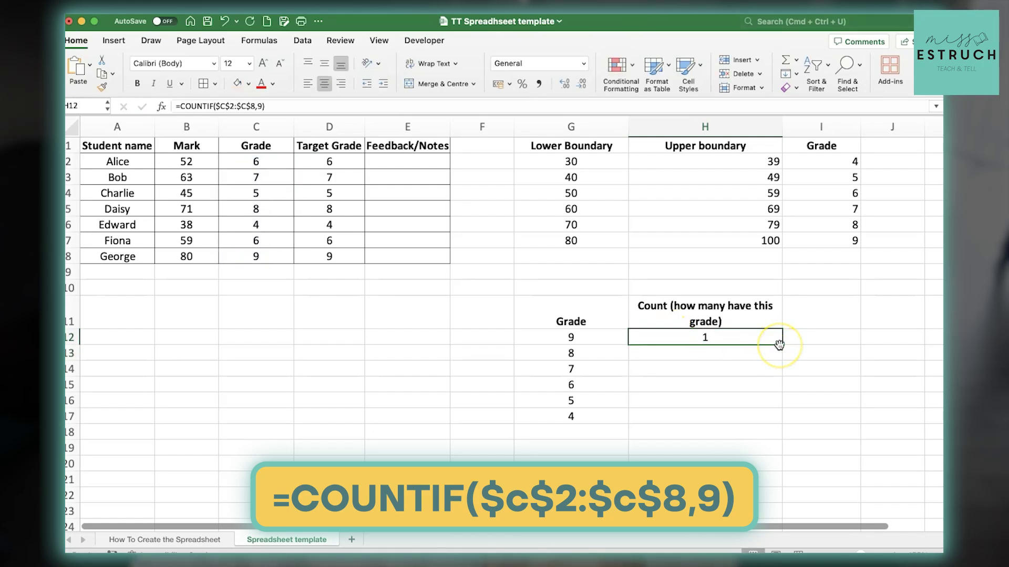
{"action": "left_click_drag", "start_coordinate": [780, 345], "coordinate": [772, 418]}
Change the copied COUNTIF criteria to 8, 7 and 6 for those grade rows.
{"action": "left_click", "coordinate": [675, 352]}
{"action": "left_click", "coordinate": [262, 106]}
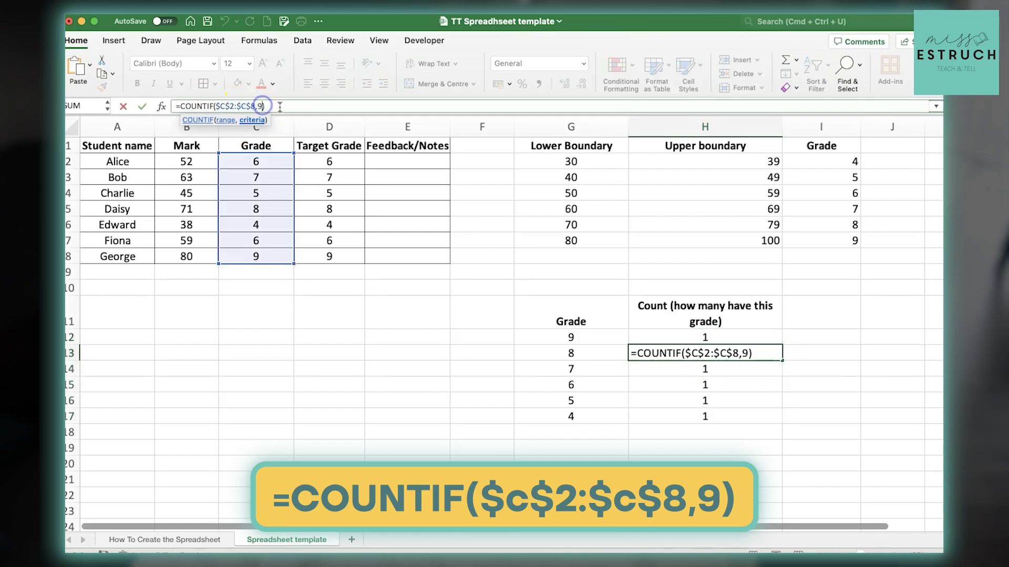
{"action": "type", "text": "8"}
{"action": "key", "text": "Return"}
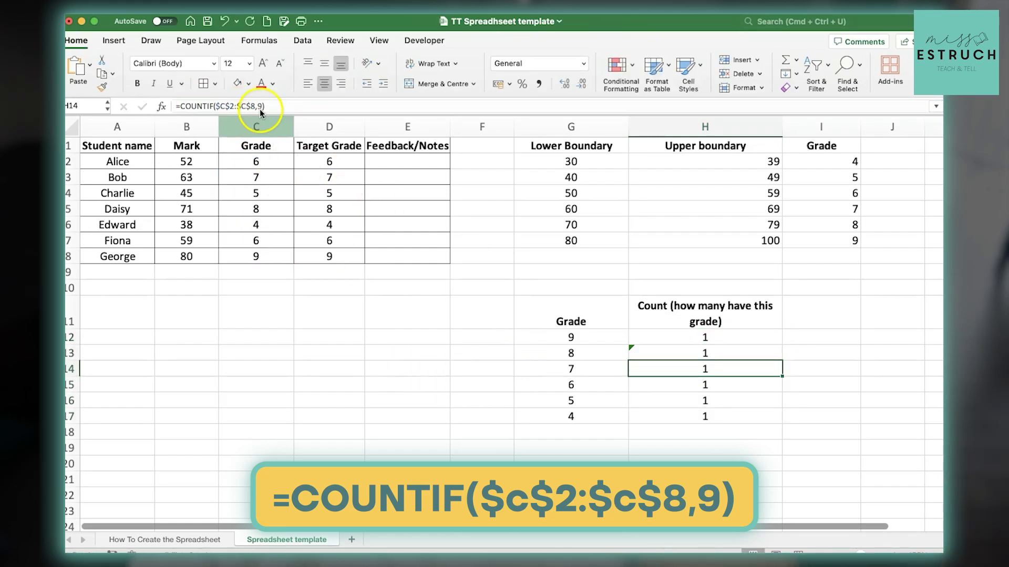
{"action": "left_click", "coordinate": [262, 105]}
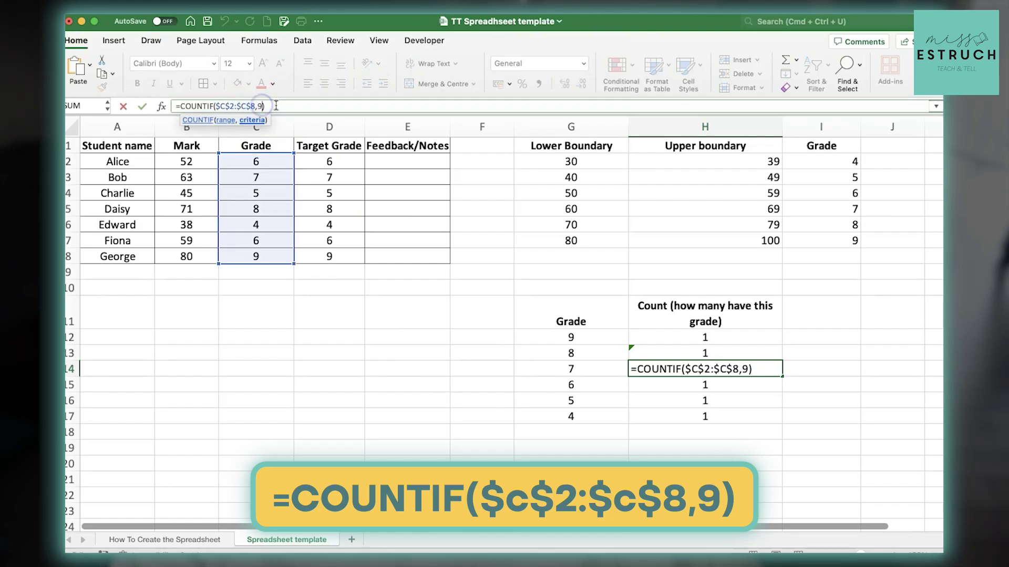
{"action": "key", "text": "BackSpace"}
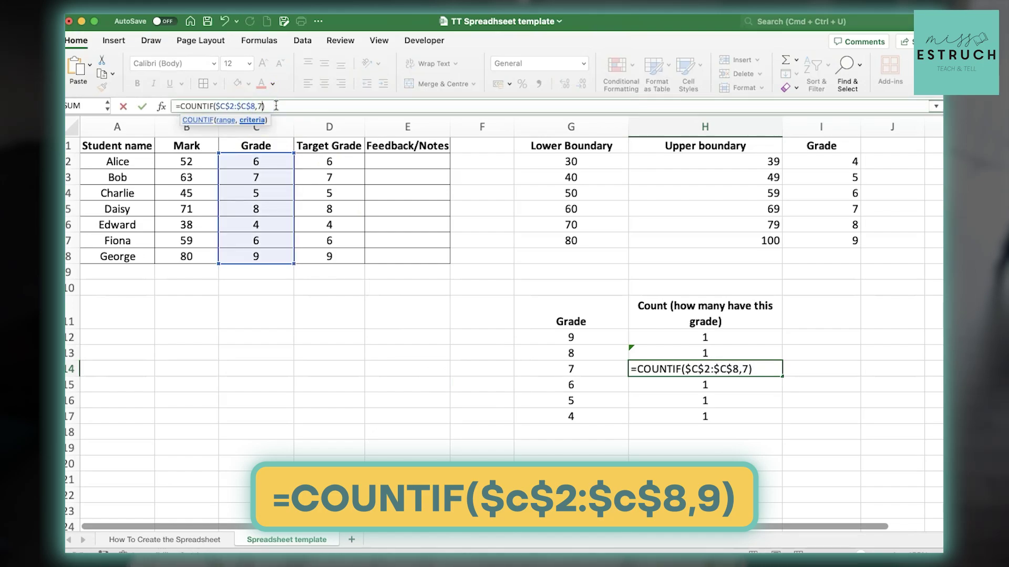
{"action": "key", "text": "Return"}
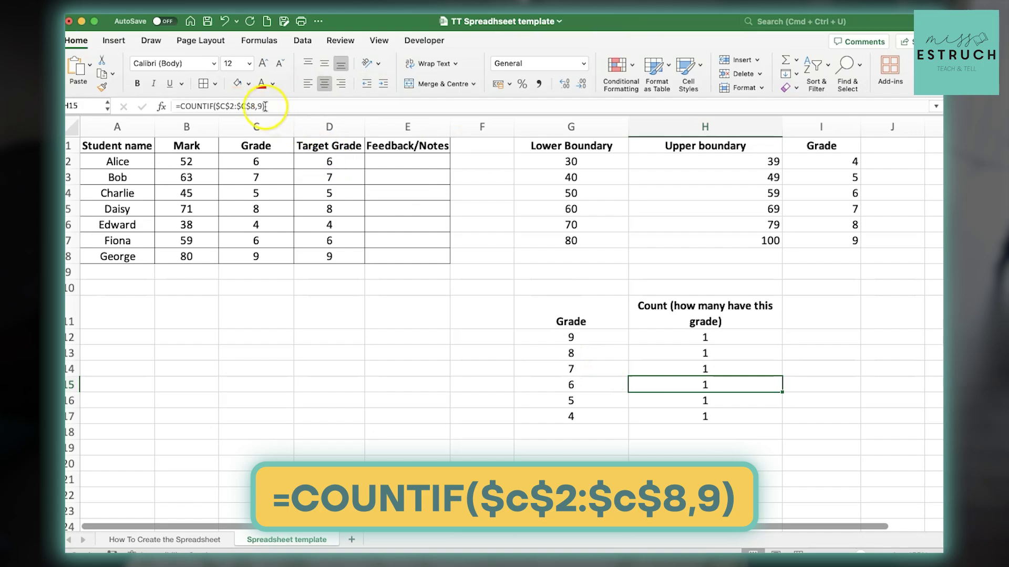
{"action": "left_click", "coordinate": [262, 106]}
{"action": "key", "text": "BackSpace"}
{"action": "type", "text": "6"}
{"action": "key", "text": "Return"}
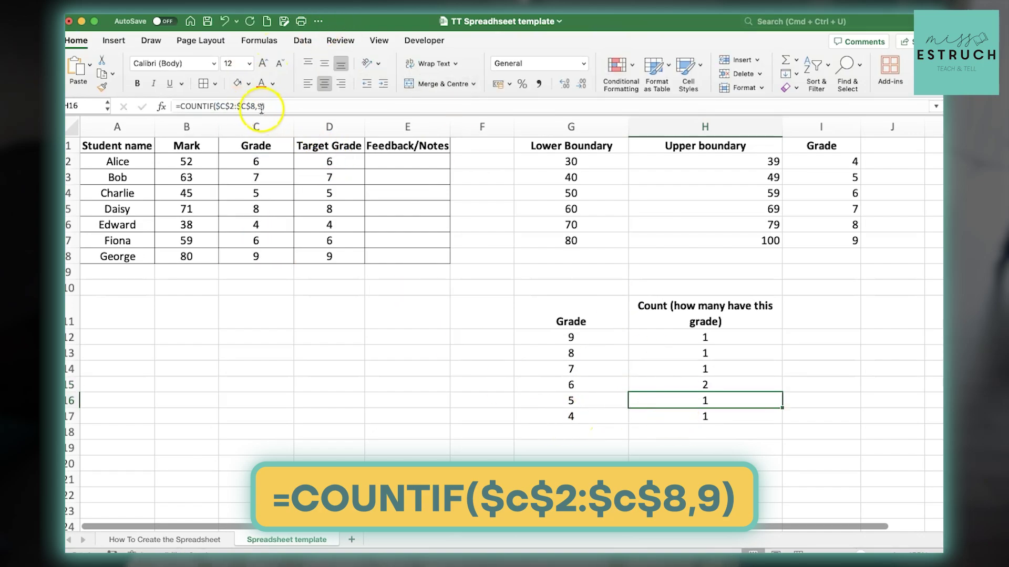
Change the remaining COUNTIF criteria to 5 and 4.
{"action": "left_click", "coordinate": [260, 106]}
{"action": "key", "text": "BackSpace"}
{"action": "type", "text": "5"}
{"action": "key", "text": "Return"}
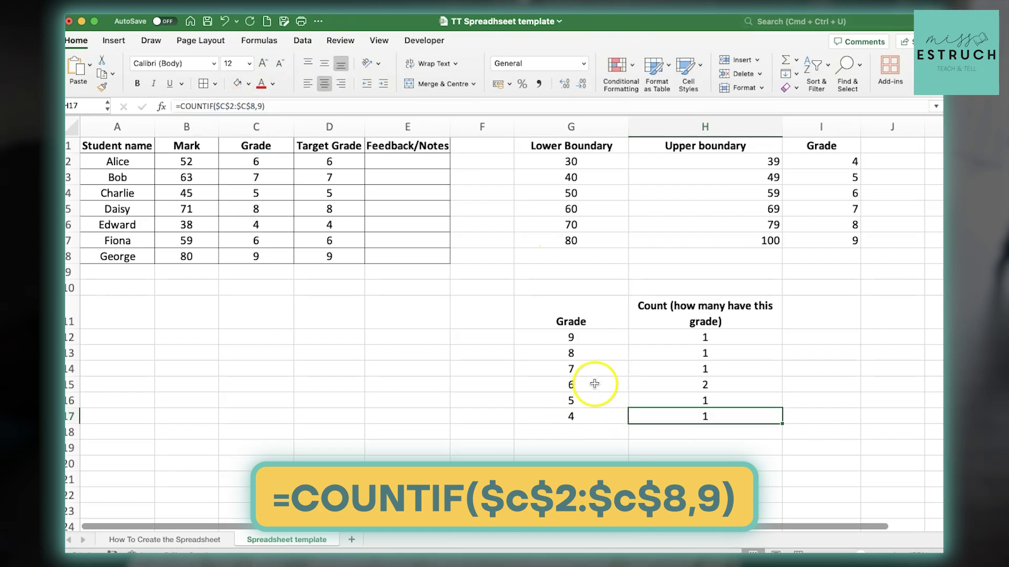
{"action": "left_click", "coordinate": [261, 107]}
{"action": "key", "text": "BackSpace"}
{"action": "type", "text": "4"}
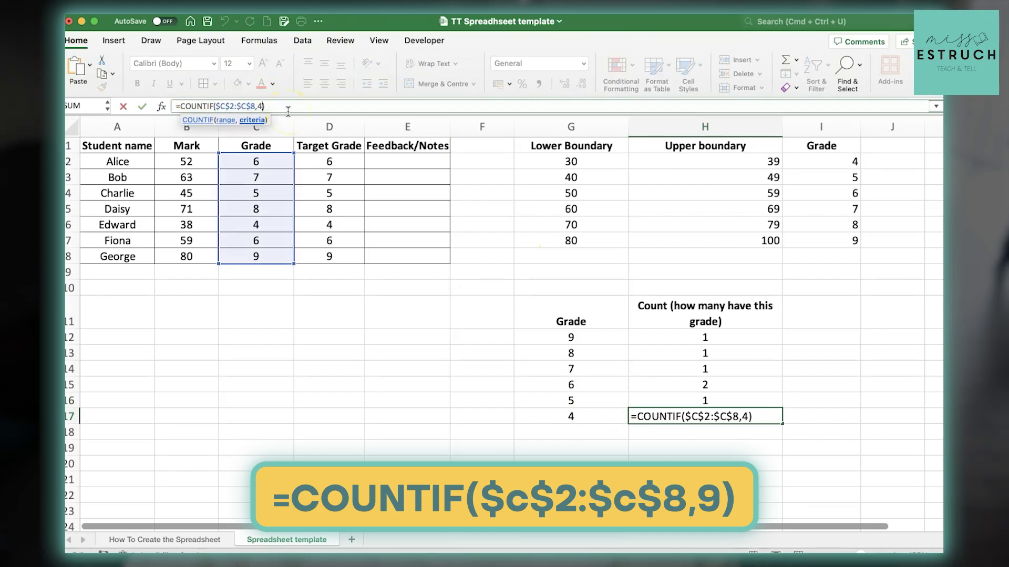
{"action": "left_click", "coordinate": [256, 432]}
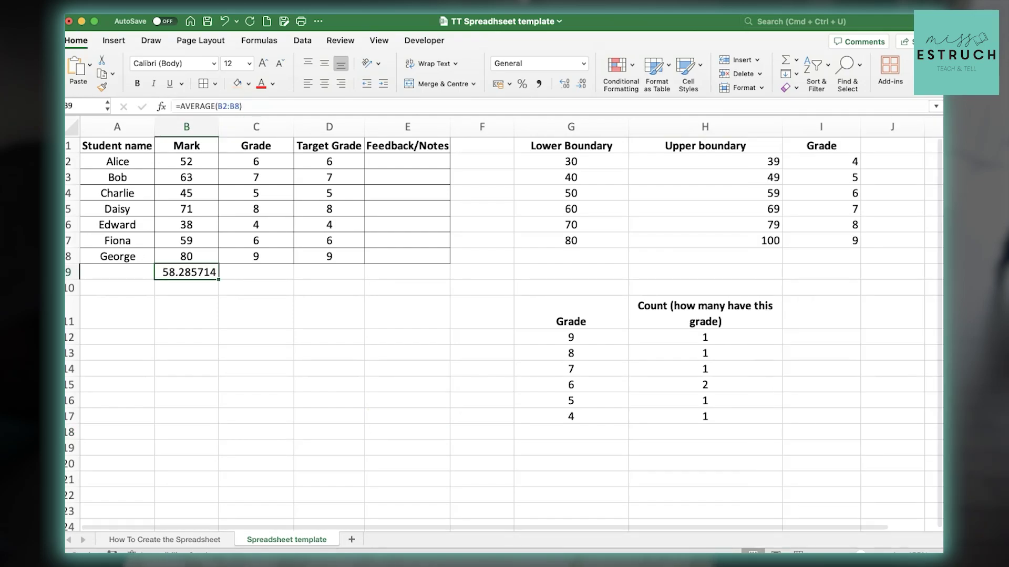
Format the B9 average as Number with 0 decimal places so it shows 58.
{"action": "key", "text": "F2"}
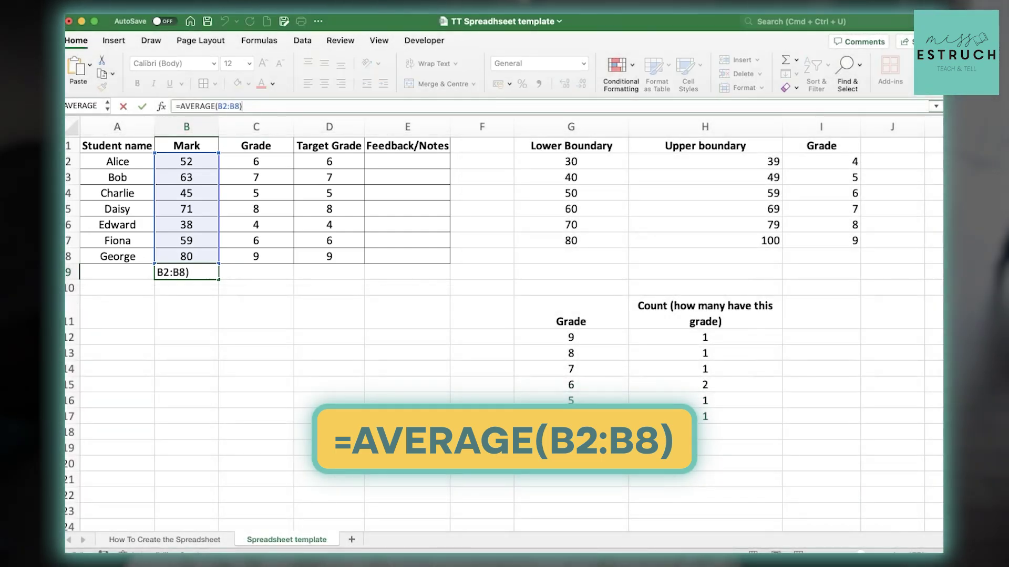
{"action": "key", "text": "Return"}
{"action": "left_click", "coordinate": [175, 272]}
{"action": "right_click", "coordinate": [175, 272]}
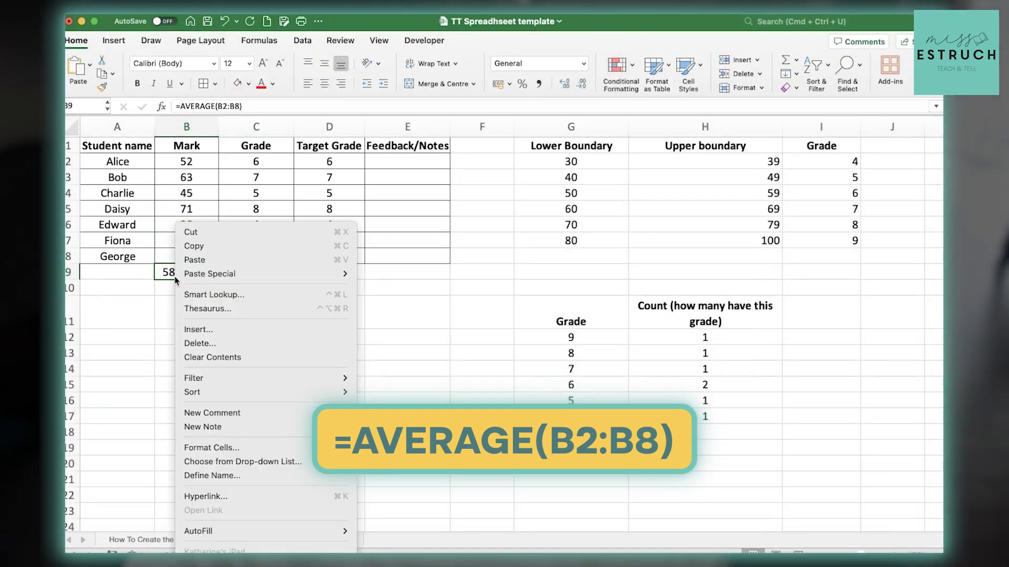
{"action": "left_click", "coordinate": [211, 448]}
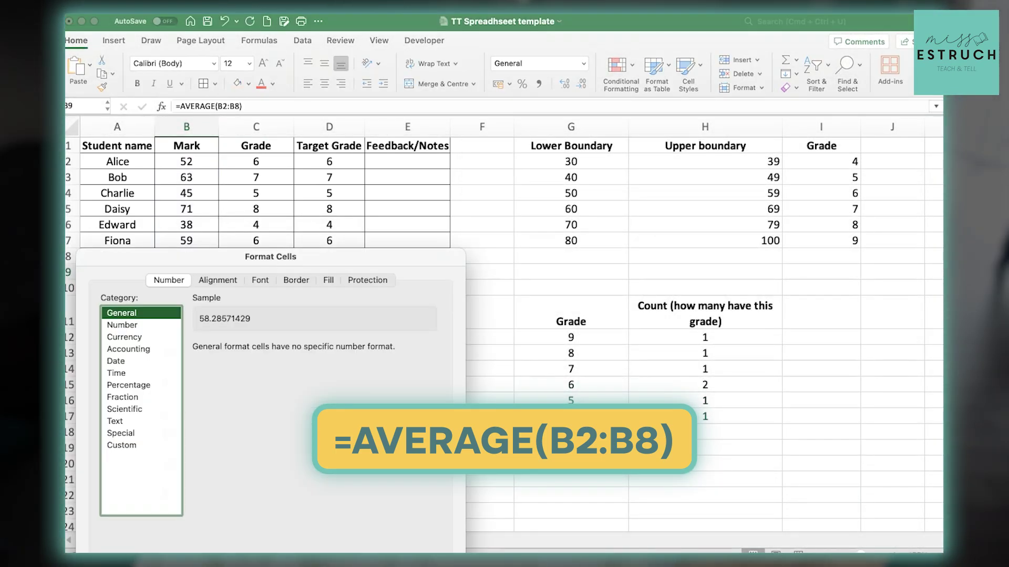
{"action": "left_click", "coordinate": [122, 324]}
{"action": "left_click", "coordinate": [287, 351]}
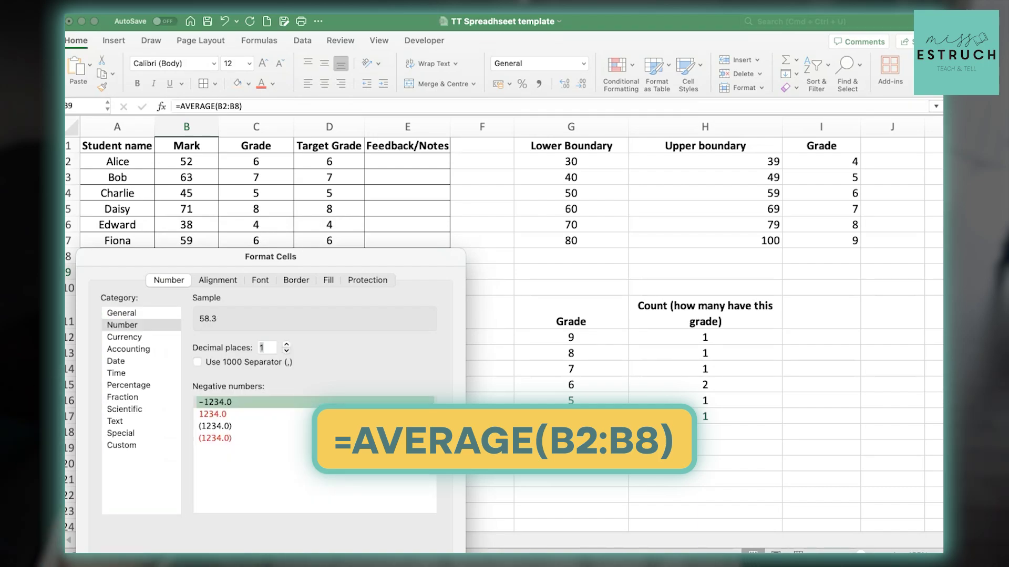
{"action": "left_click", "coordinate": [286, 351]}
{"action": "key", "text": "Return"}
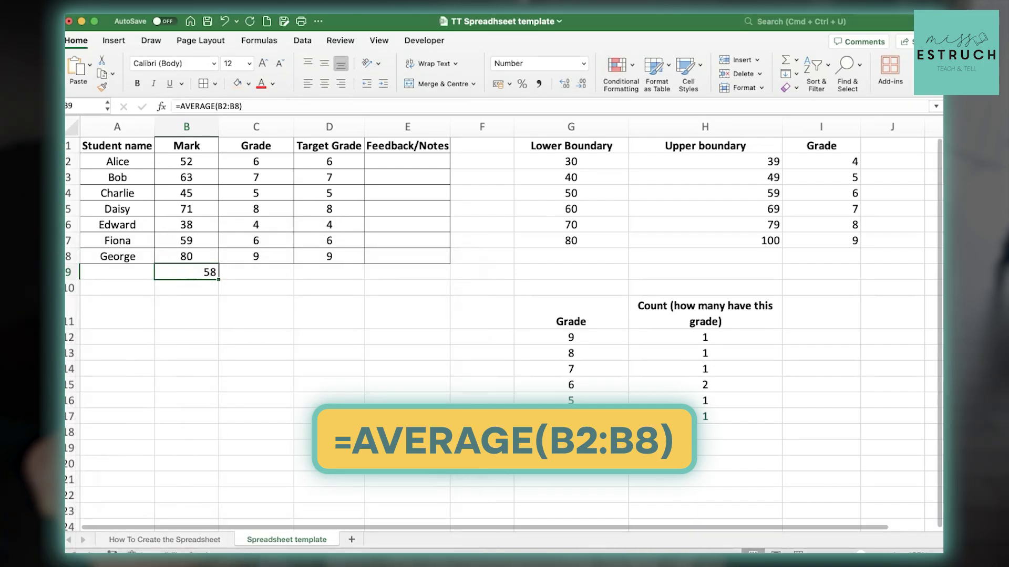
{"action": "left_click", "coordinate": [256, 353]}
Type the label 'Average' in A9 and select the label with its value.
{"action": "left_click", "coordinate": [130, 273]}
{"action": "type", "text": "Average"}
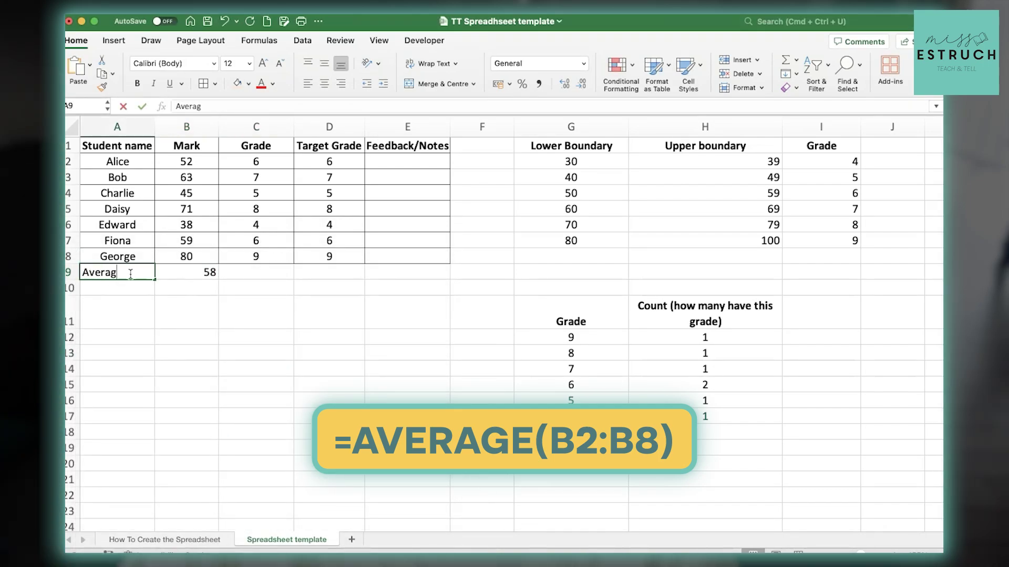
{"action": "left_click", "coordinate": [203, 284]}
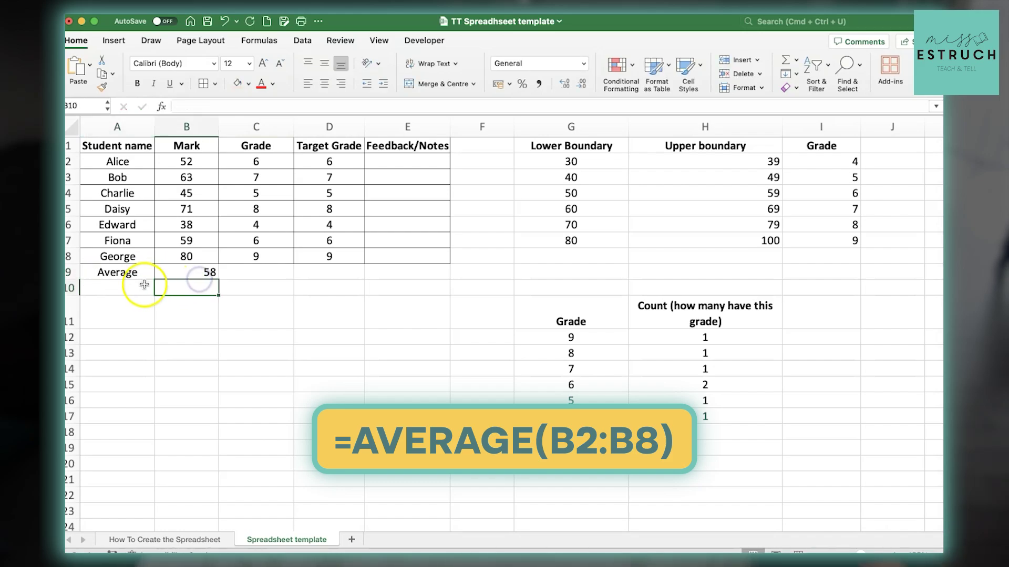
{"action": "left_click_drag", "start_coordinate": [140, 273], "coordinate": [181, 273]}
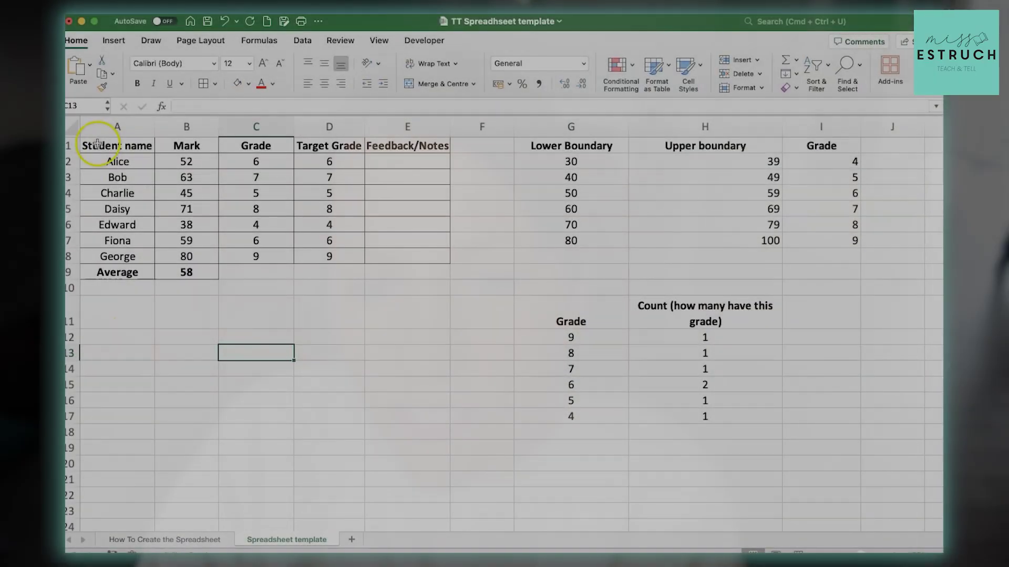
Select the student table A1:E8 and start a PivotTable placed on a new worksheet.
{"action": "left_click_drag", "start_coordinate": [105, 145], "coordinate": [345, 223]}
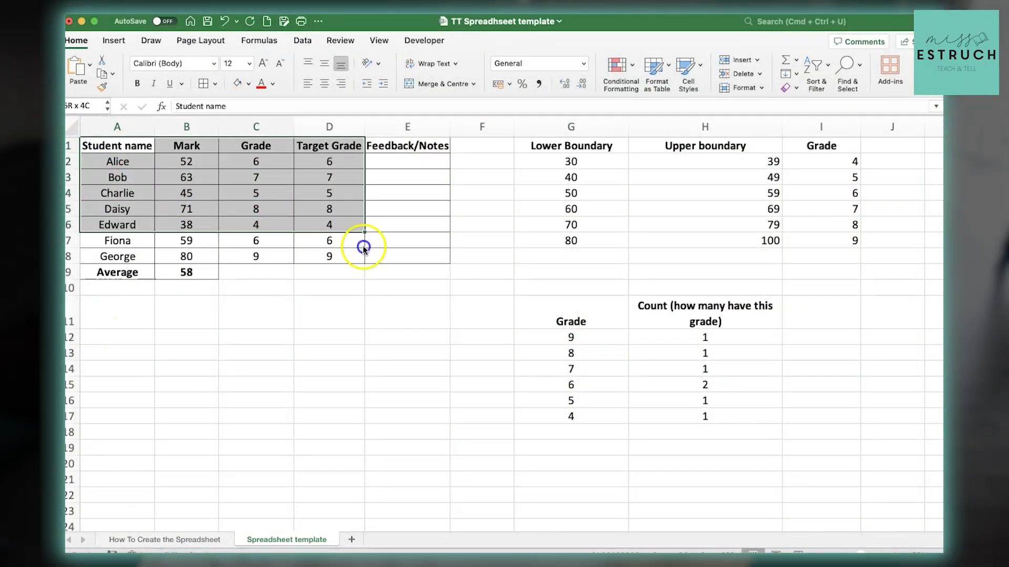
{"action": "left_click_drag", "start_coordinate": [369, 256], "coordinate": [379, 264]}
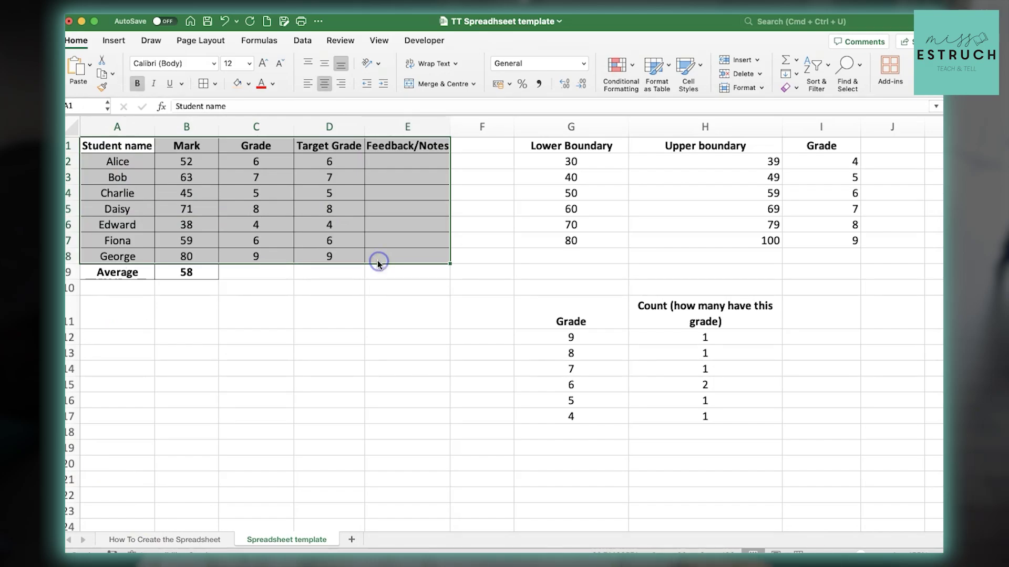
{"action": "left_click", "coordinate": [115, 41]}
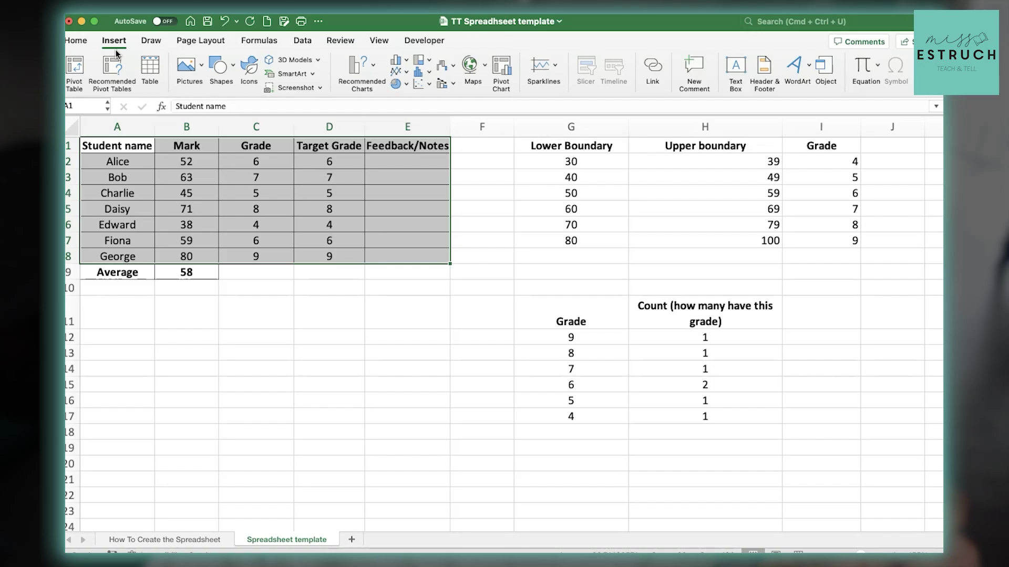
{"action": "left_click", "coordinate": [71, 69]}
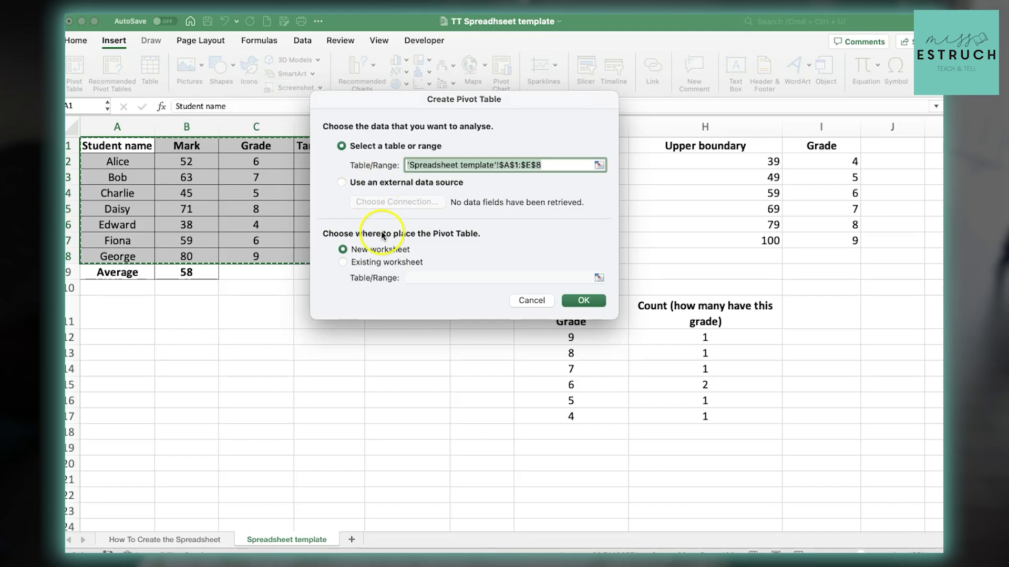
{"action": "left_click", "coordinate": [595, 303]}
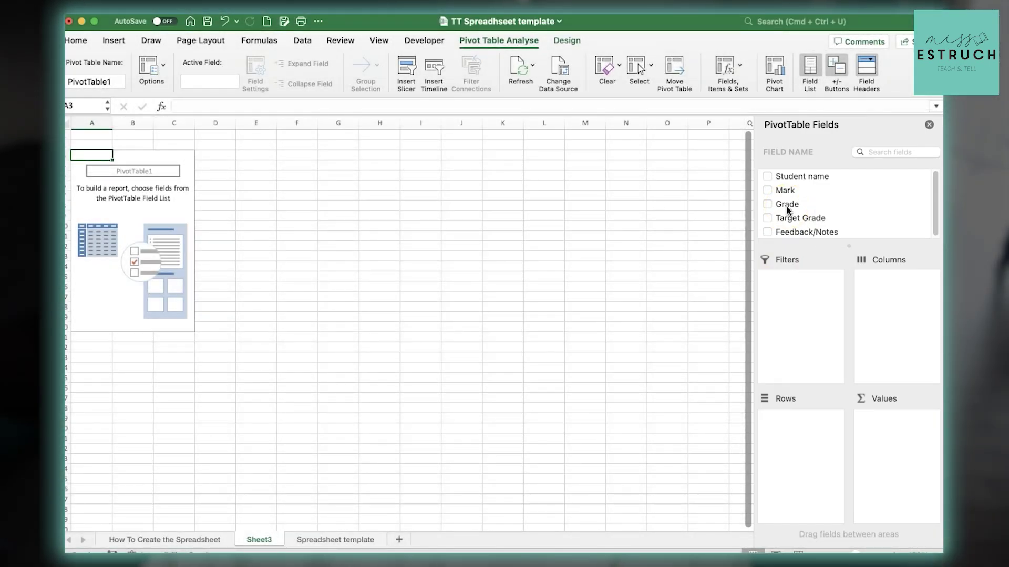
Put Grade in Rows and Student name in Values, then dismiss the accessibility tip.
{"action": "left_click_drag", "start_coordinate": [783, 204], "coordinate": [799, 428]}
{"action": "left_click", "coordinate": [809, 428]}
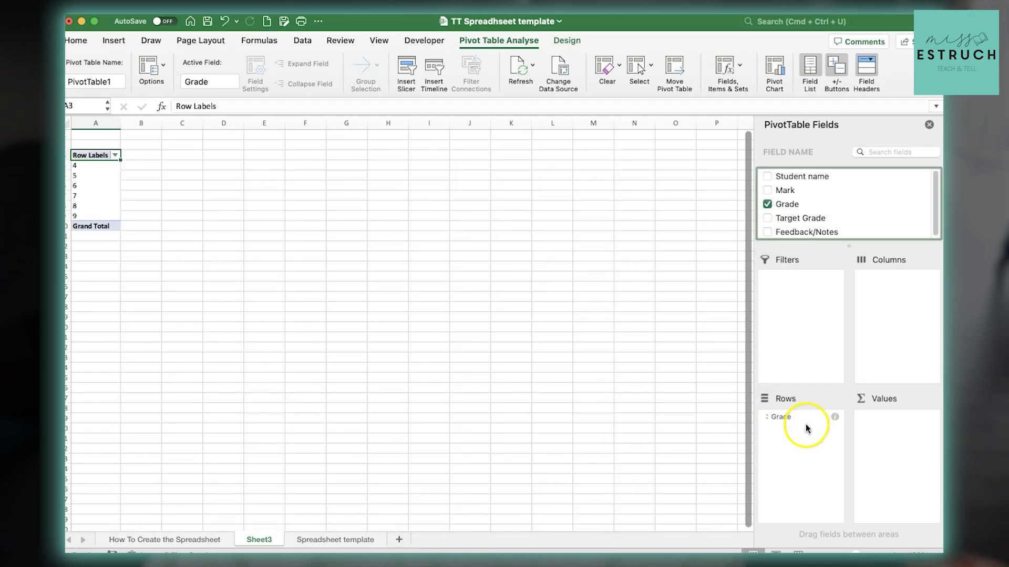
{"action": "left_click_drag", "start_coordinate": [794, 178], "coordinate": [897, 431]}
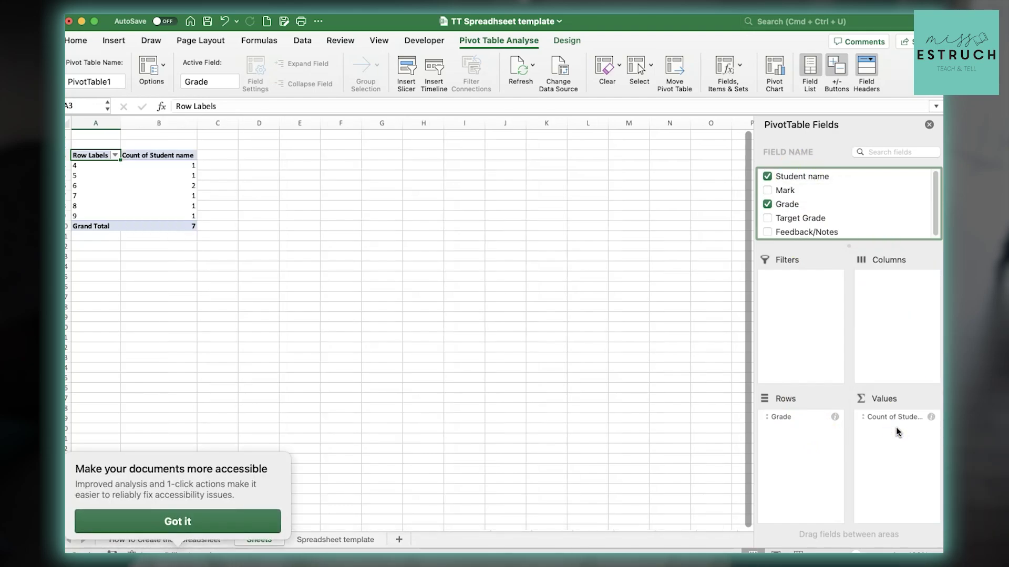
{"action": "left_click", "coordinate": [118, 401]}
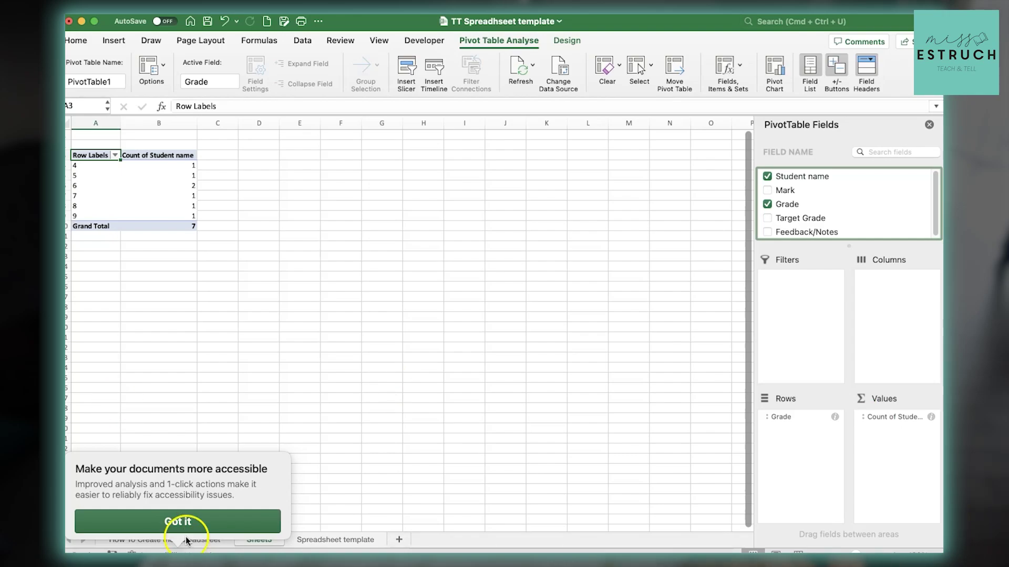
{"action": "left_click", "coordinate": [176, 522]}
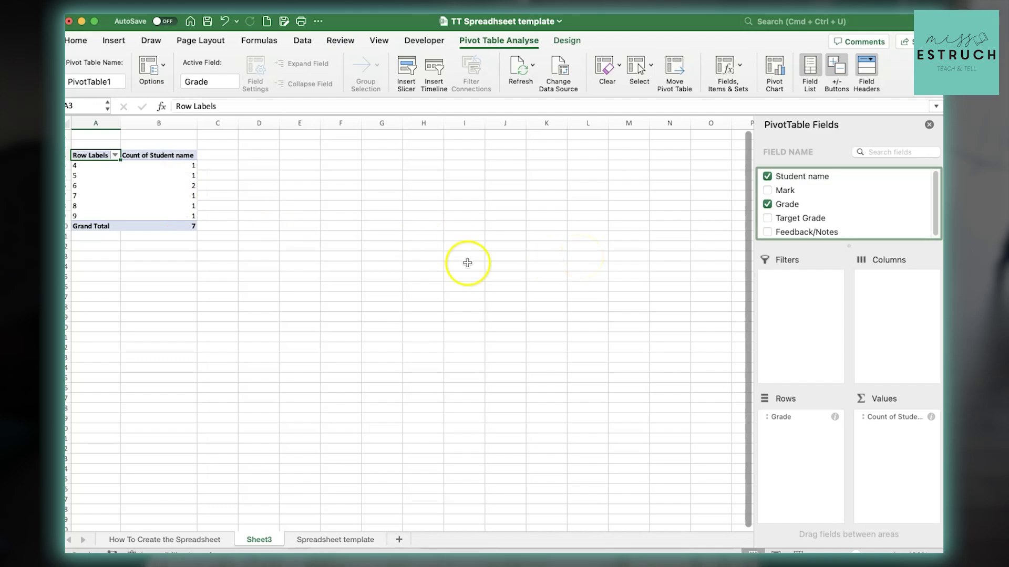
Rename the Sheet3 tab to 'Pivot table'.
{"action": "right_click", "coordinate": [259, 539]}
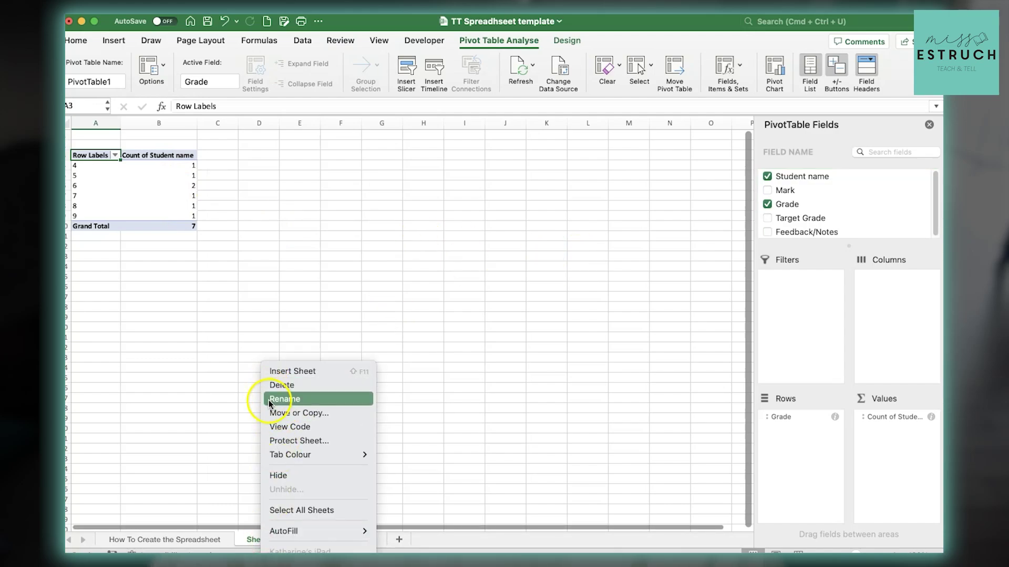
{"action": "left_click", "coordinate": [269, 400]}
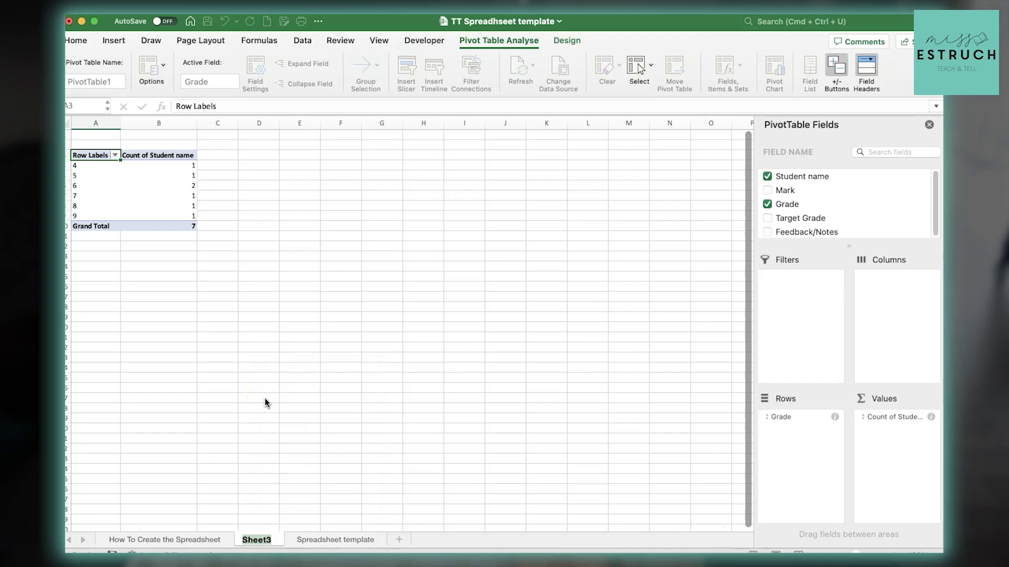
{"action": "type", "text": "Pivot table"}
{"action": "left_click", "coordinate": [284, 387]}
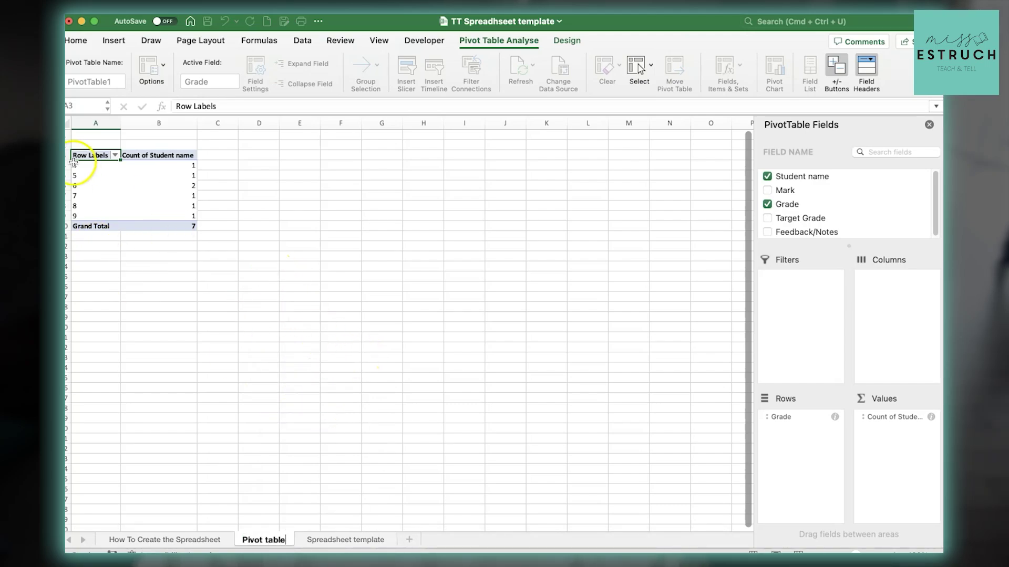
Replace the Row Labels heading in A3 with 'GRADE'.
{"action": "left_click_drag", "start_coordinate": [233, 105], "coordinate": [141, 105]}
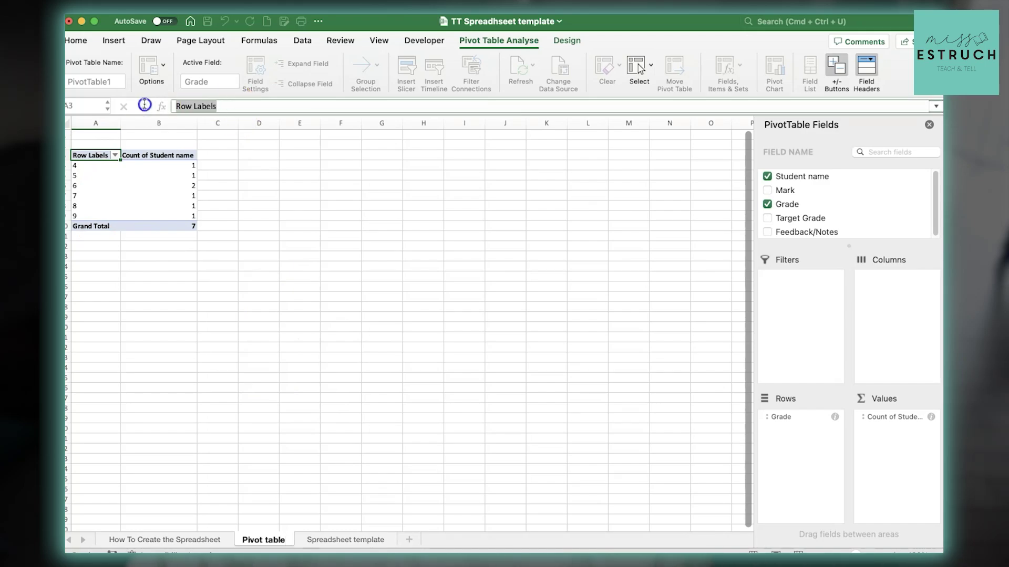
{"action": "type", "text": "GRADE"}
{"action": "left_click", "coordinate": [354, 286]}
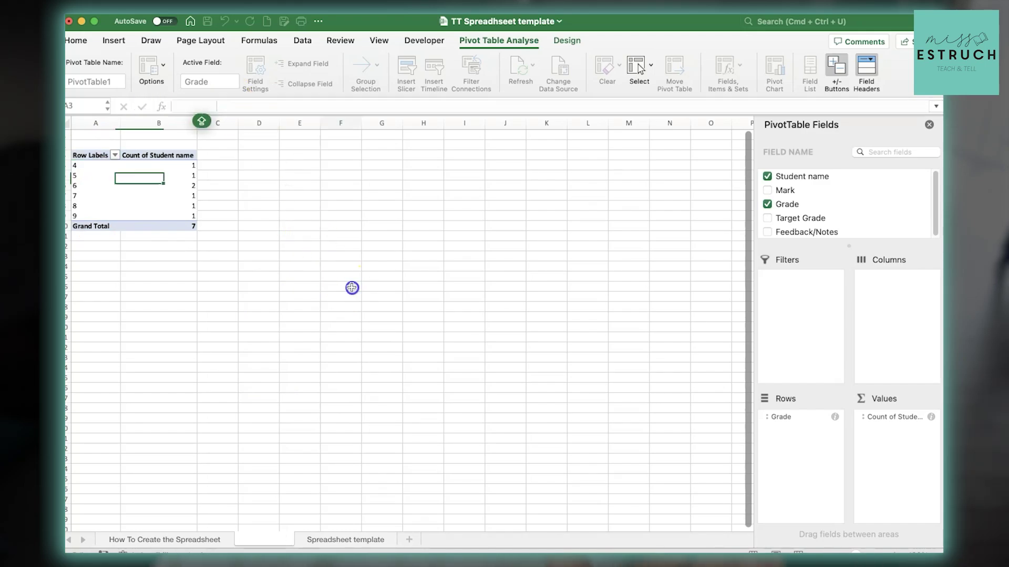
{"action": "left_click", "coordinate": [84, 153]}
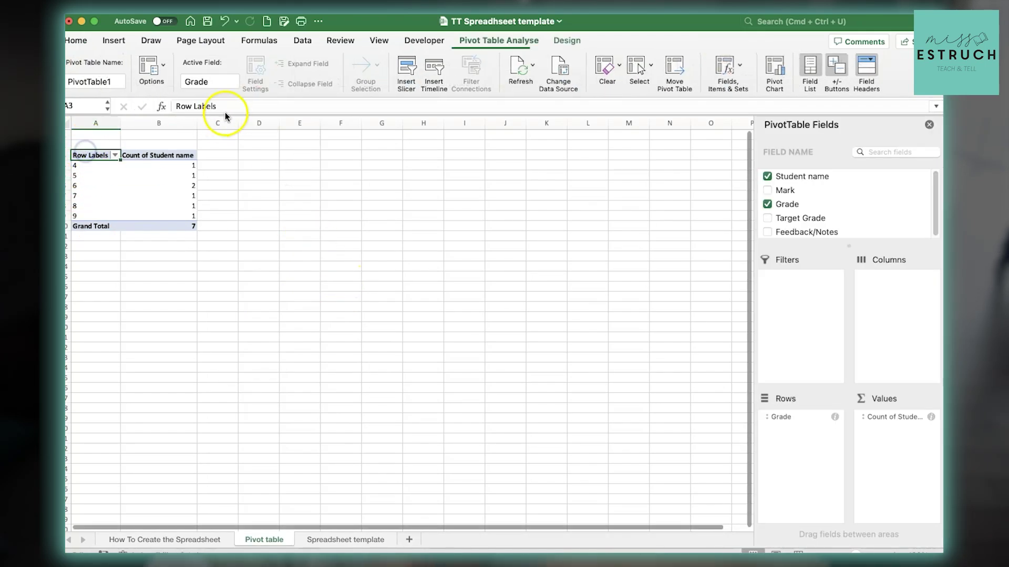
{"action": "type", "text": "GRADE"}
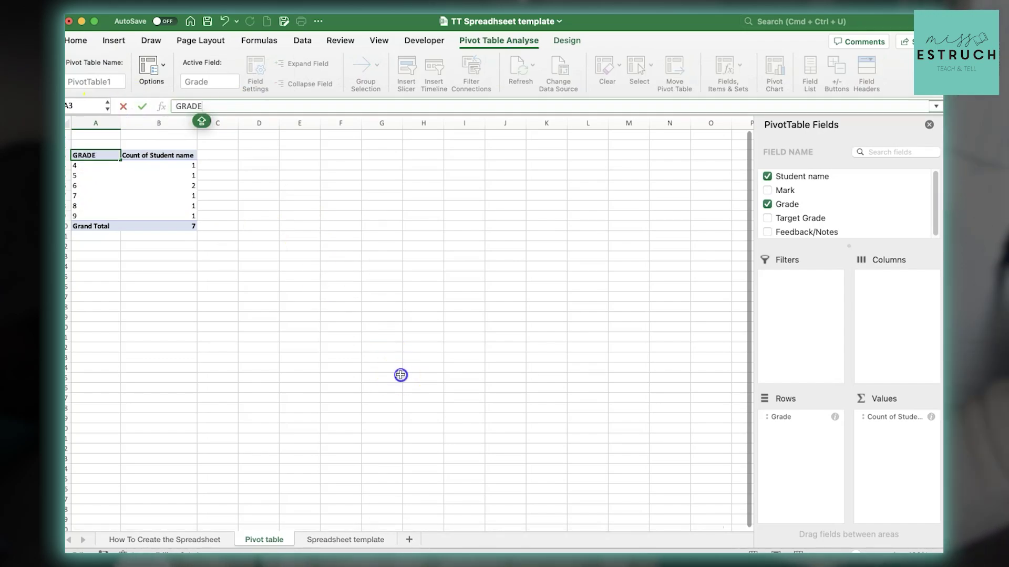
{"action": "left_click", "coordinate": [398, 376]}
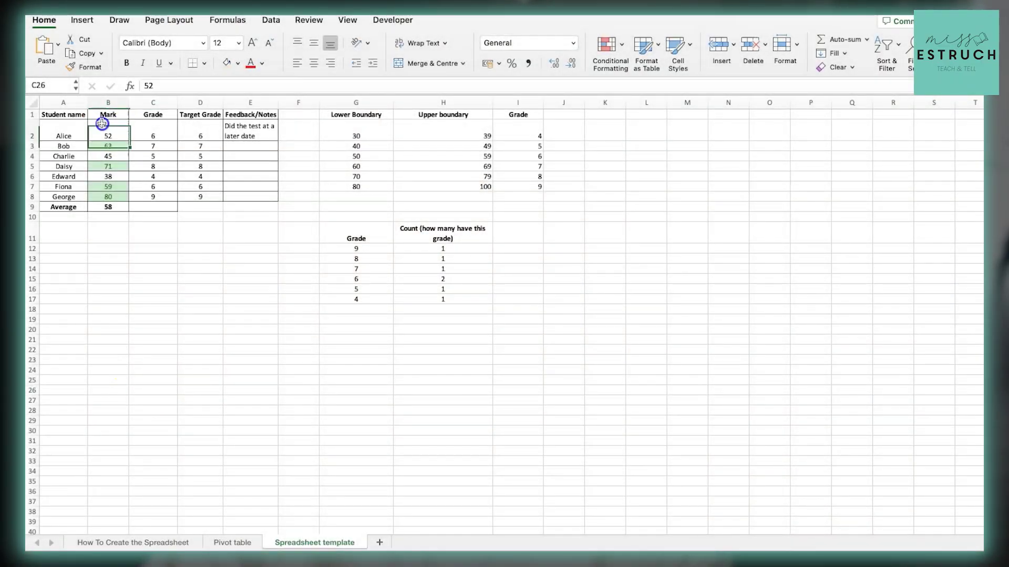
Highlight marks in B2:B8 greater than $B$9 with Green Fill with Dark Green Text.
{"action": "left_click_drag", "start_coordinate": [103, 131], "coordinate": [103, 199]}
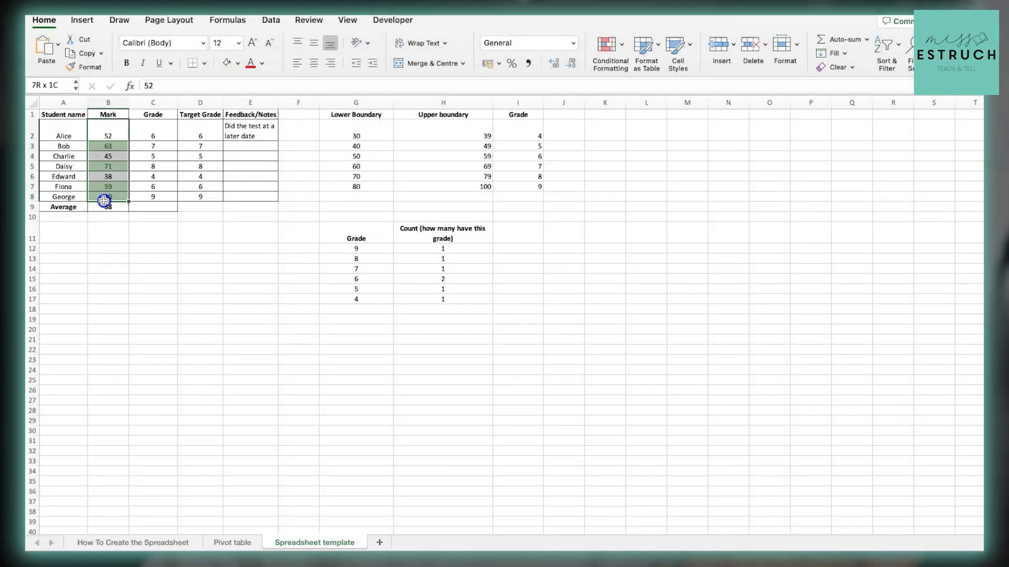
{"action": "left_click", "coordinate": [610, 48]}
{"action": "mouse_move", "coordinate": [656, 66]}
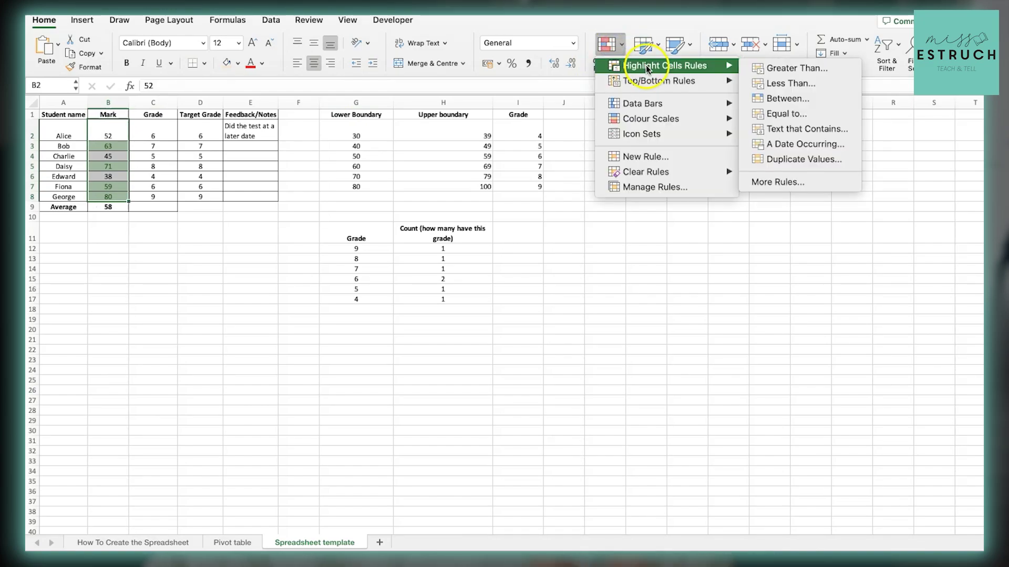
{"action": "left_click", "coordinate": [779, 70]}
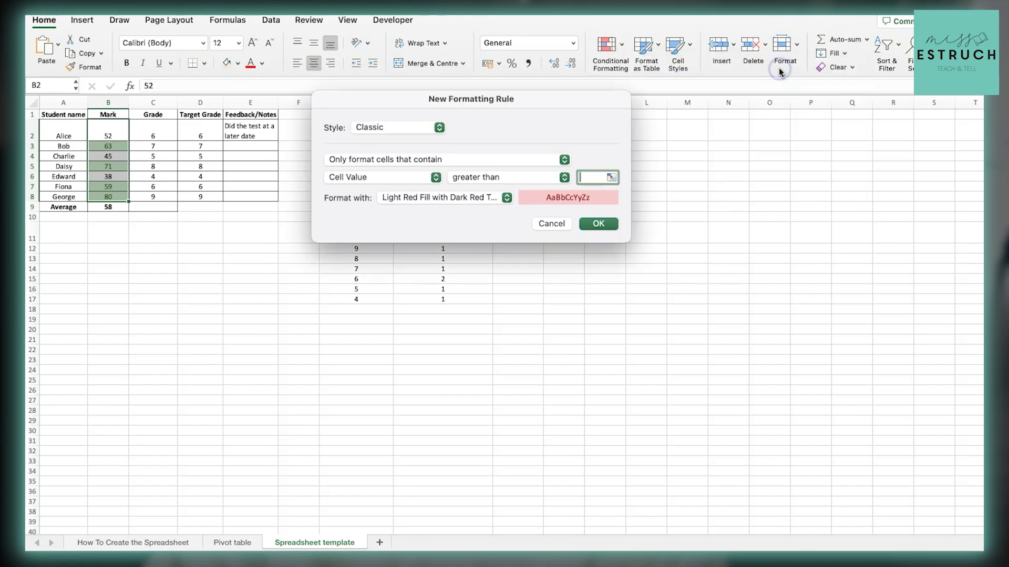
{"action": "left_click", "coordinate": [102, 209]}
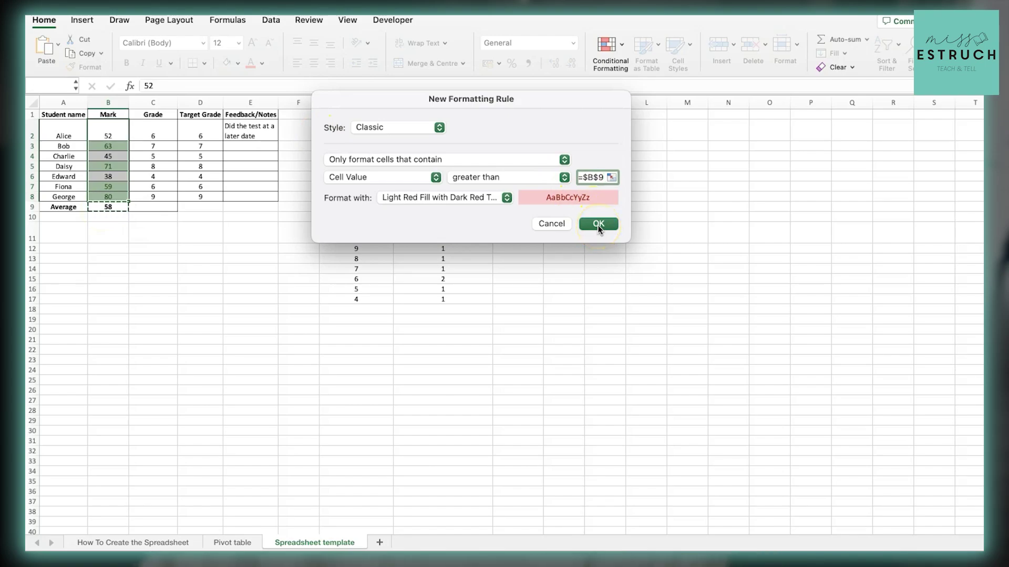
{"action": "left_click", "coordinate": [497, 198]}
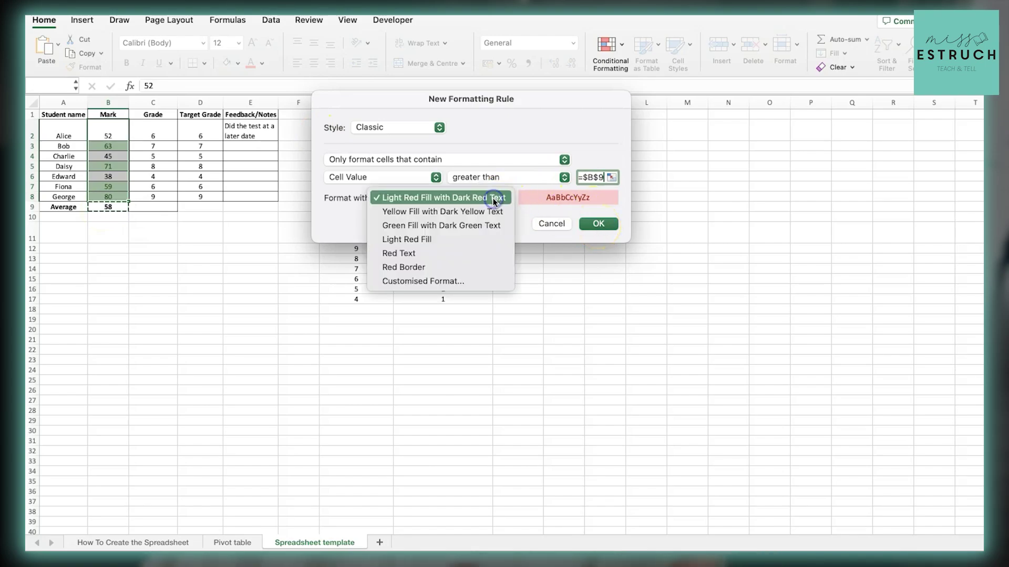
{"action": "left_click", "coordinate": [451, 225]}
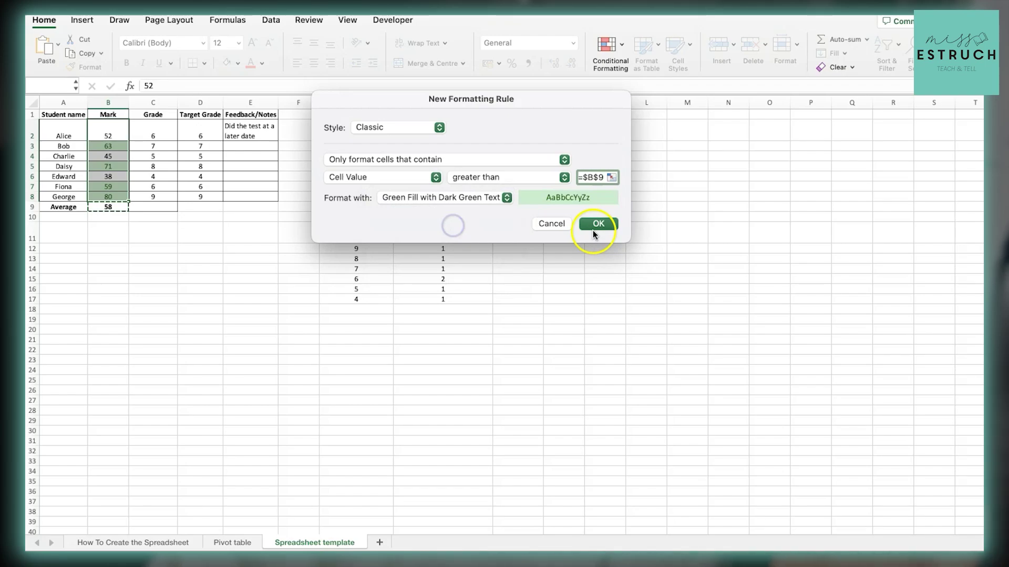
{"action": "left_click", "coordinate": [599, 224]}
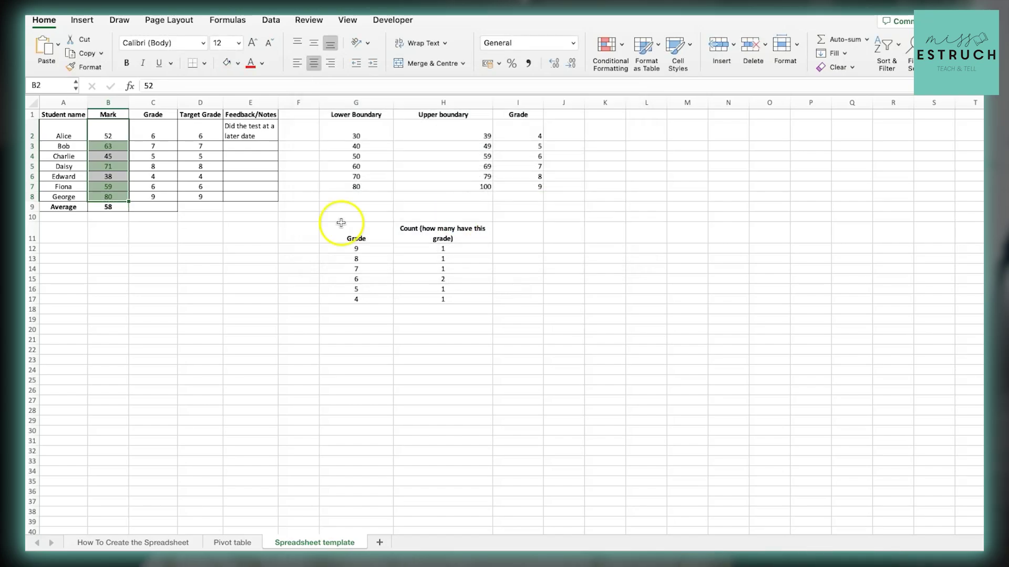
{"action": "left_click", "coordinate": [165, 265]}
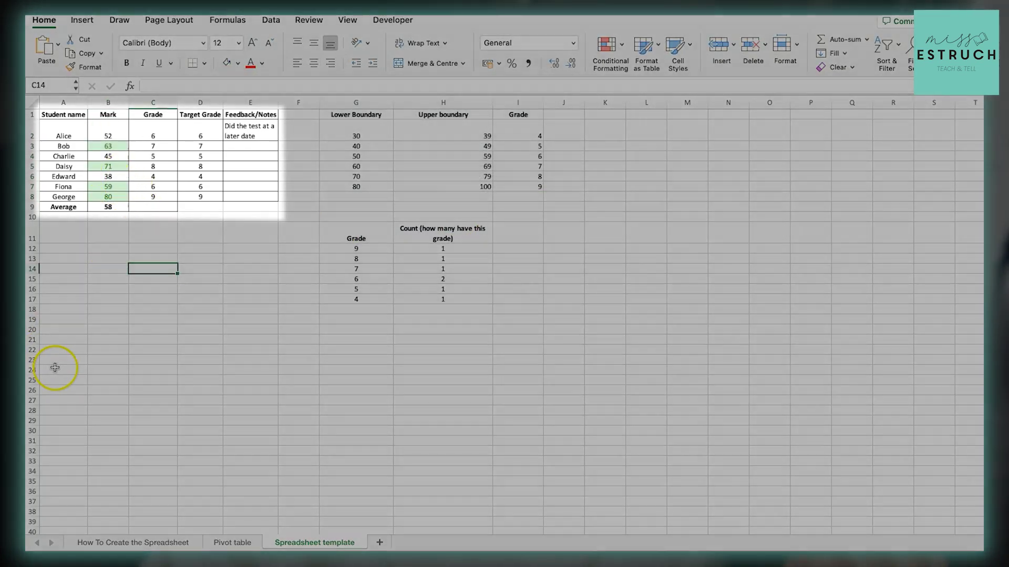